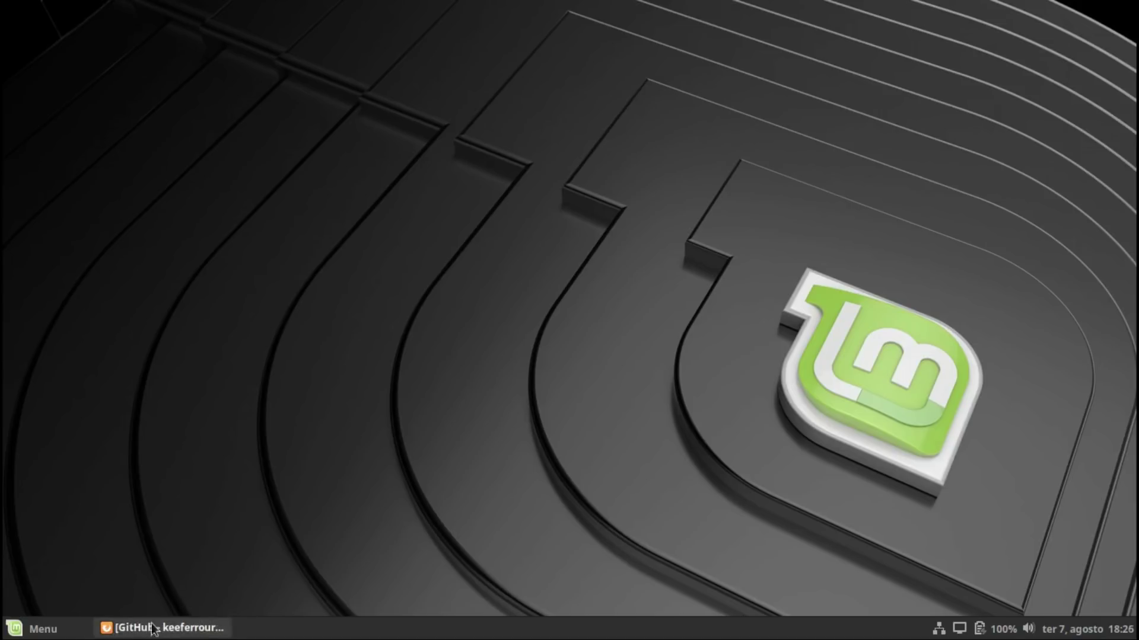
Switch to Firefox and examine the la-capitaine-icon-theme repository page on GitHub, including its description and file list
mouse_move(196, 632)
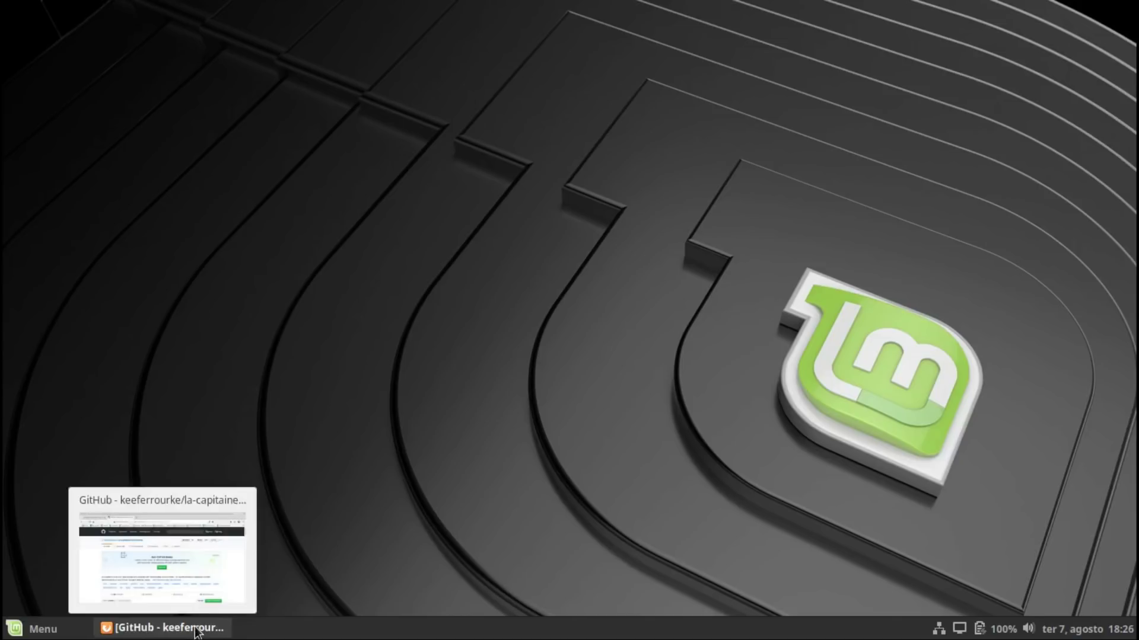
left_click(196, 632)
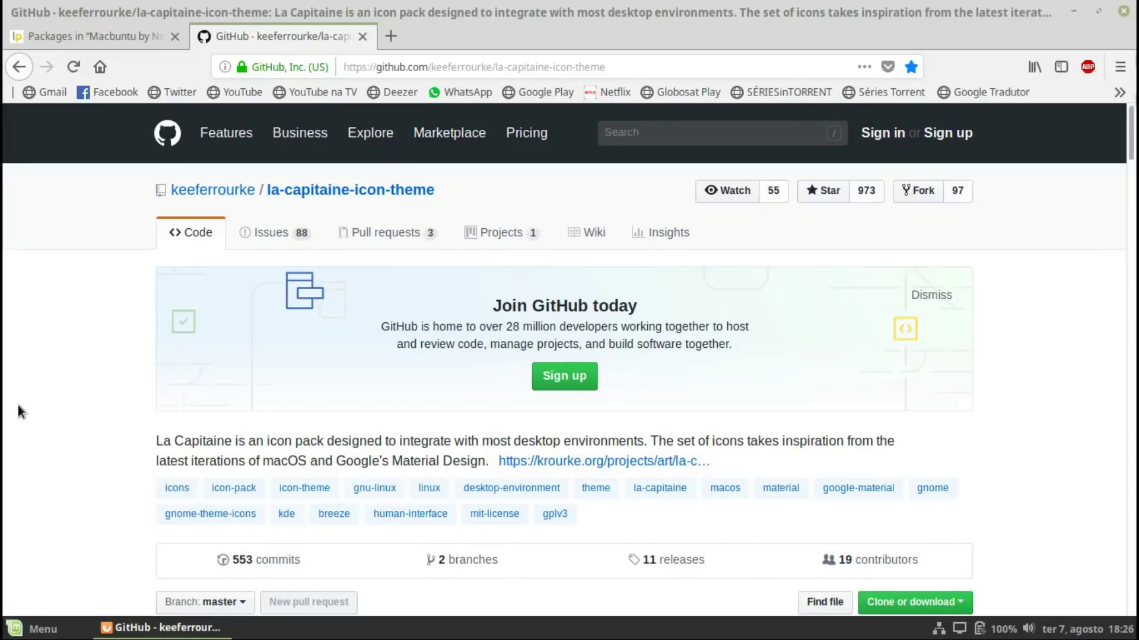
scroll(18, 404, "down", 5)
scroll(18, 404, "up", 5)
scroll(42, 497, "down", 10)
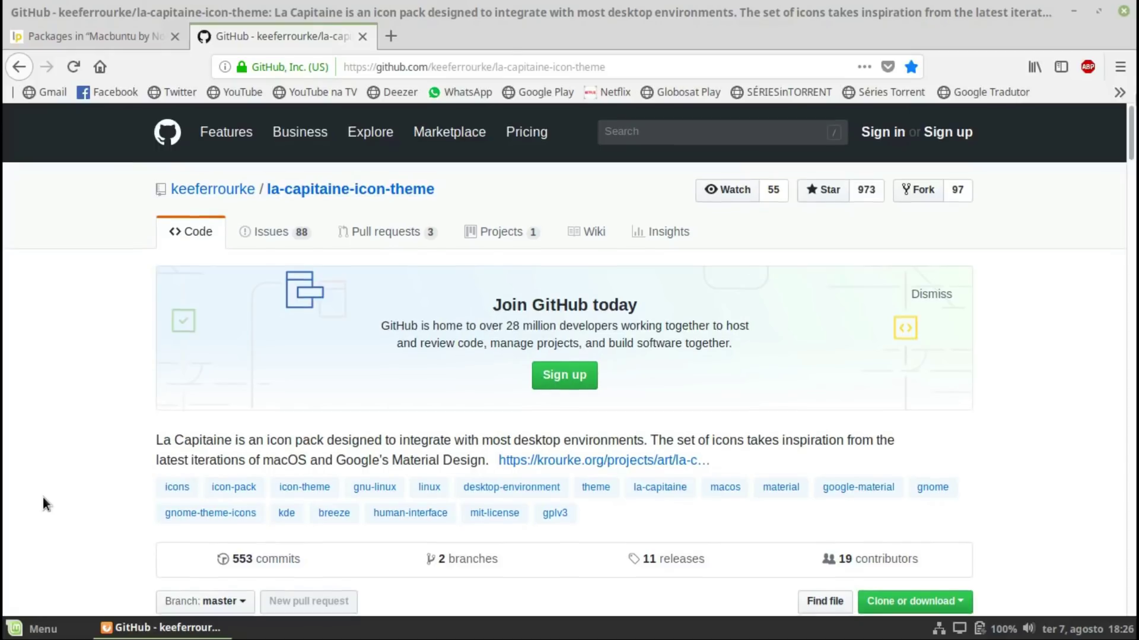
scroll(43, 497, "down", 4)
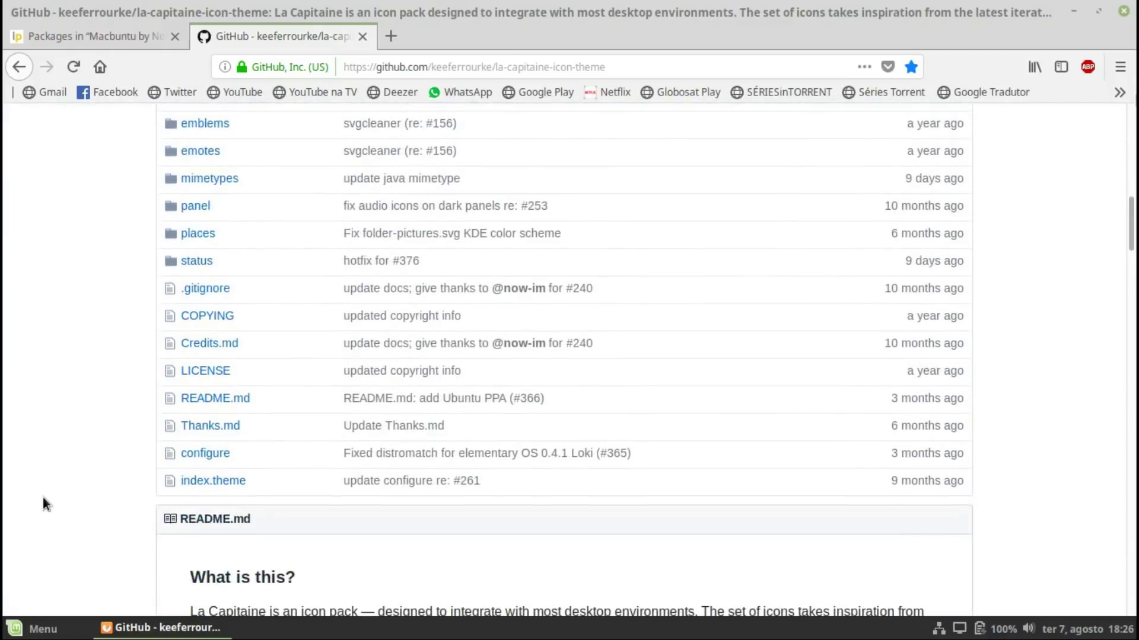
scroll(43, 497, "up", 8)
scroll(43, 498, "up", 2)
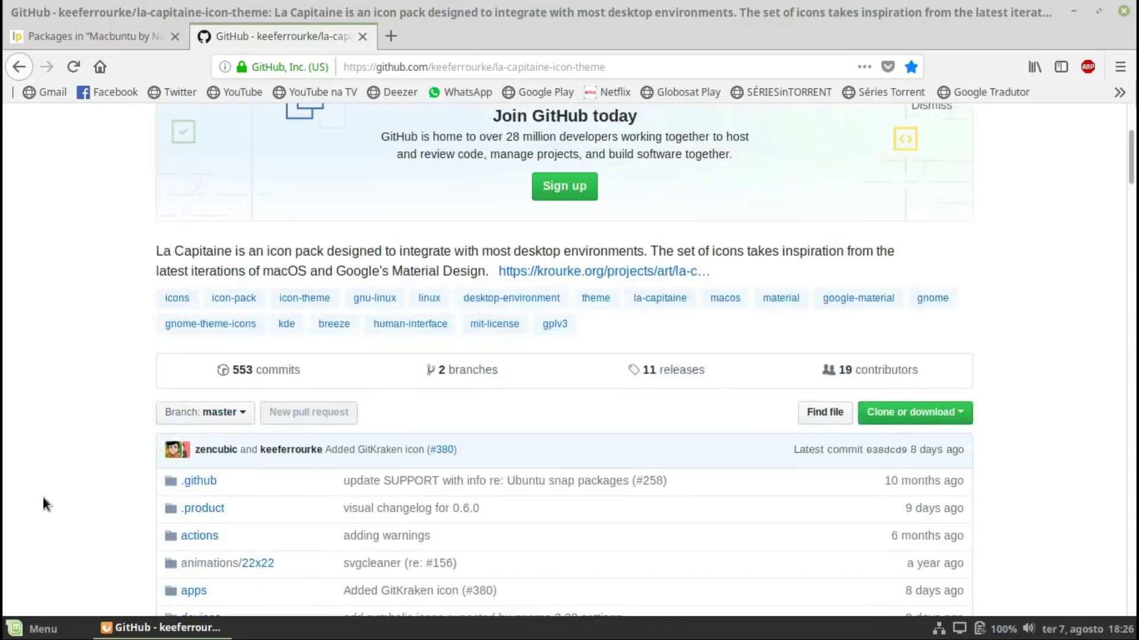
left_click(961, 413)
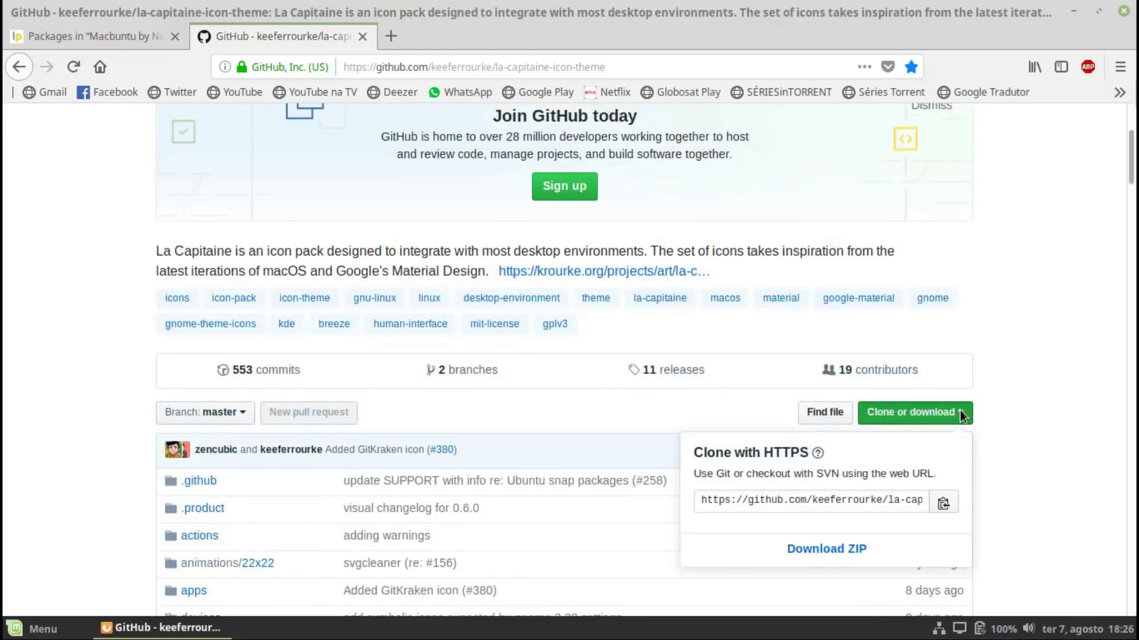
left_click(804, 557)
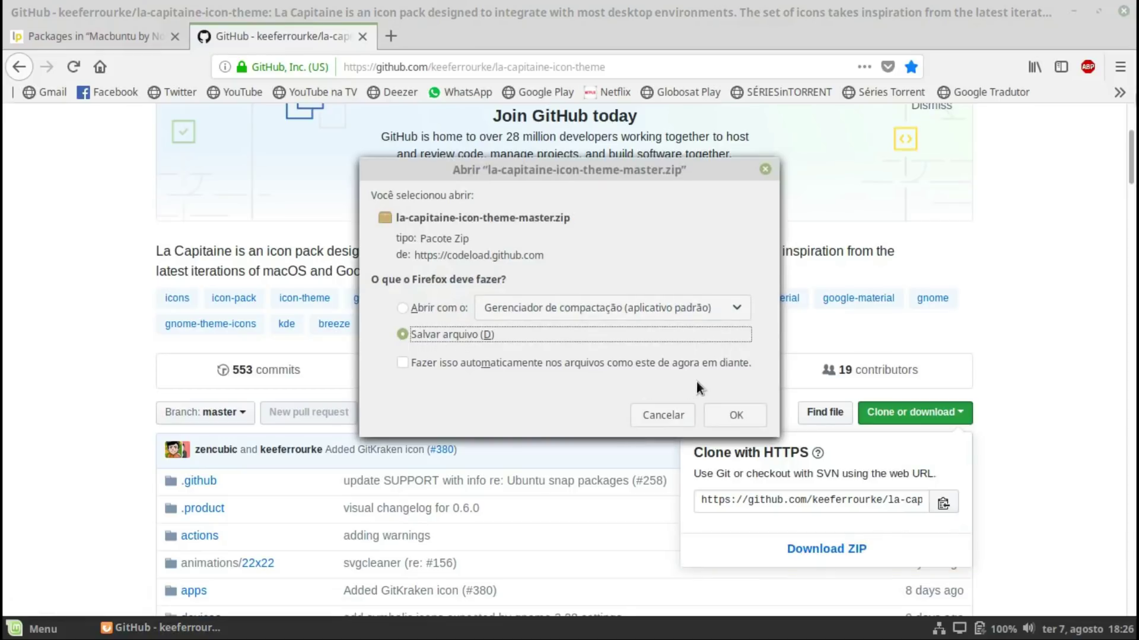
left_click(664, 415)
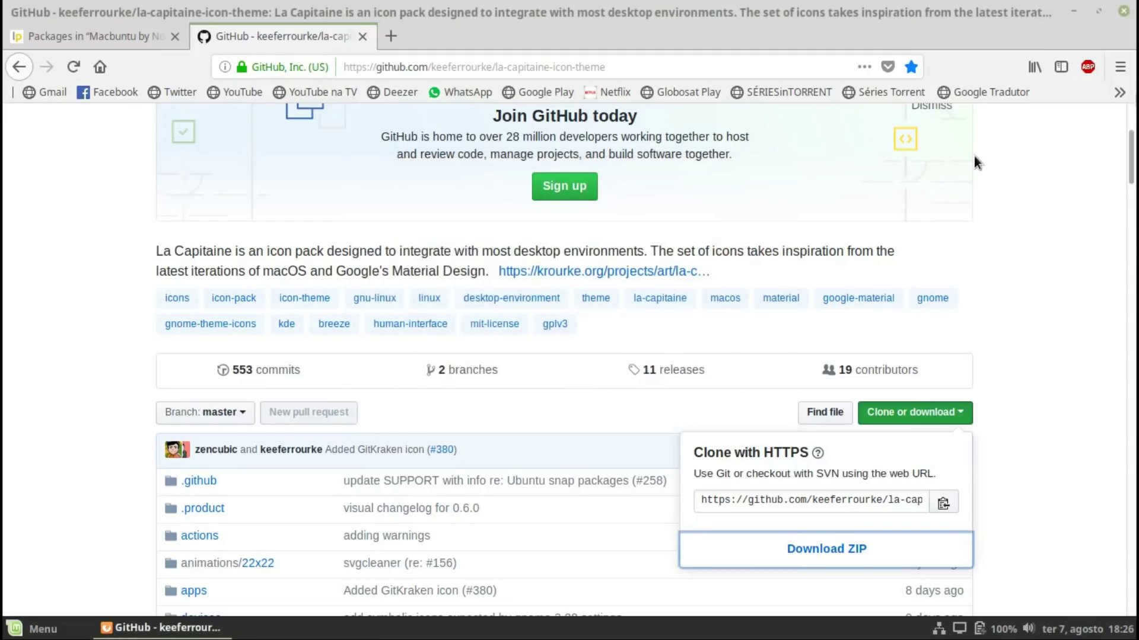
Expand the macbuntu-os-ithemes-v10 - 3.24~artful entry in the package list of the Macbuntu by NoobsLab page on Launchpad
left_click(139, 36)
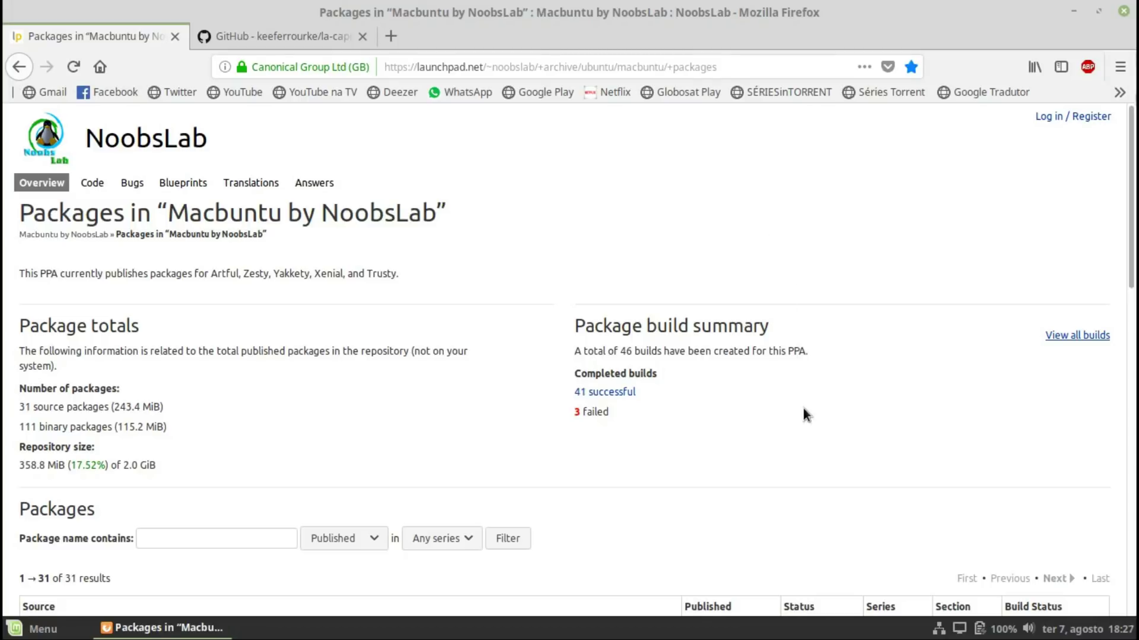
scroll(804, 414, "down", 10)
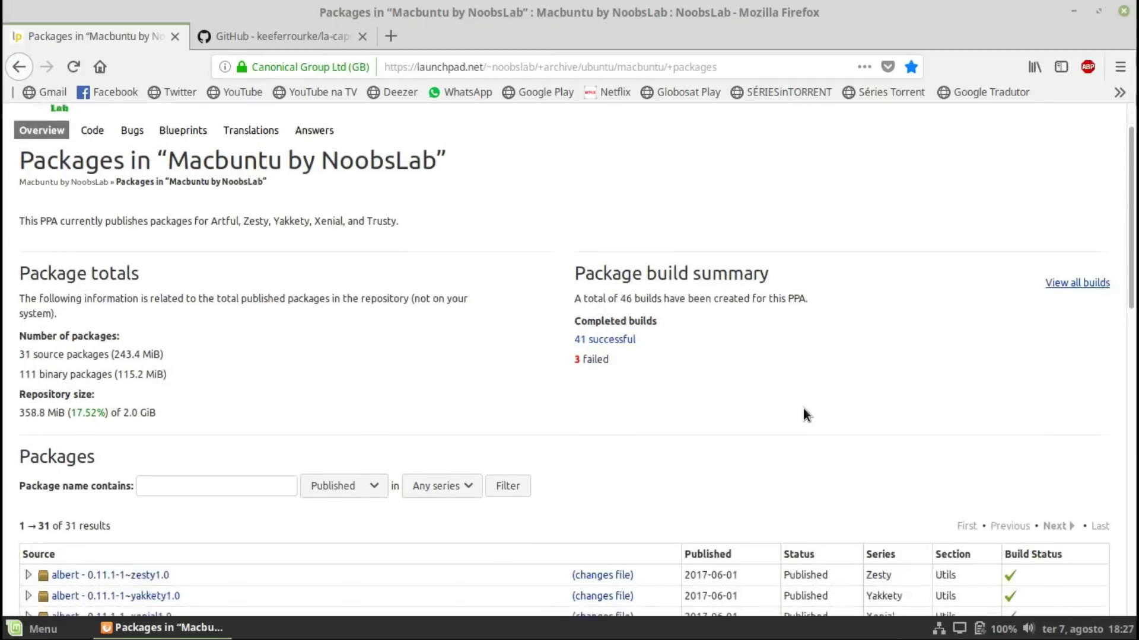
scroll(803, 408, "down", 2)
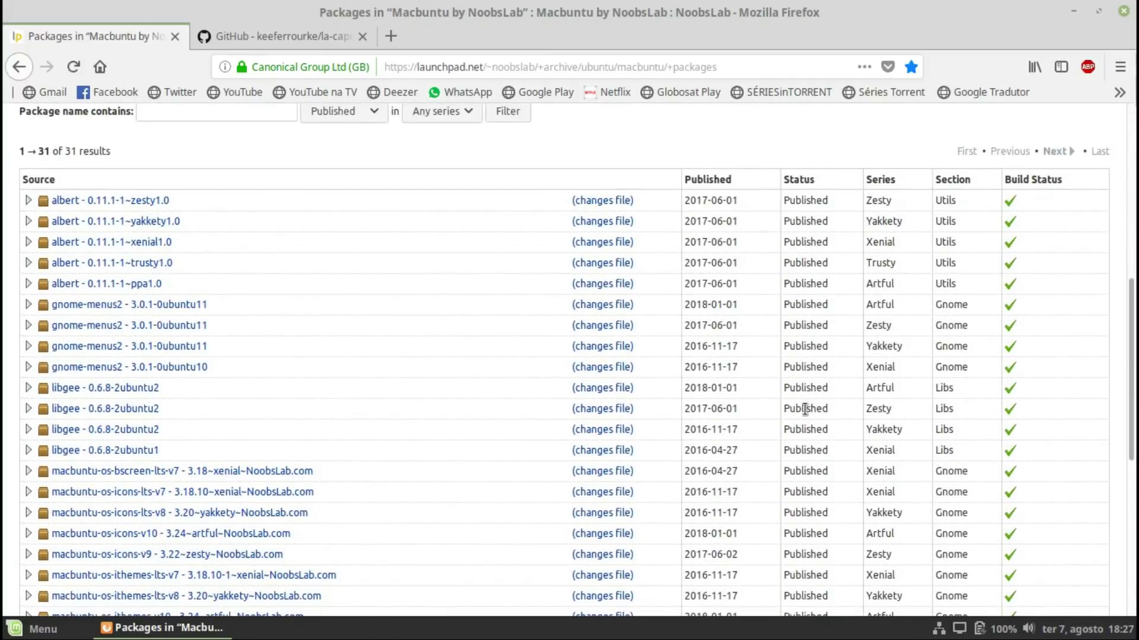
scroll(804, 408, "up", 3)
scroll(805, 410, "down", 5)
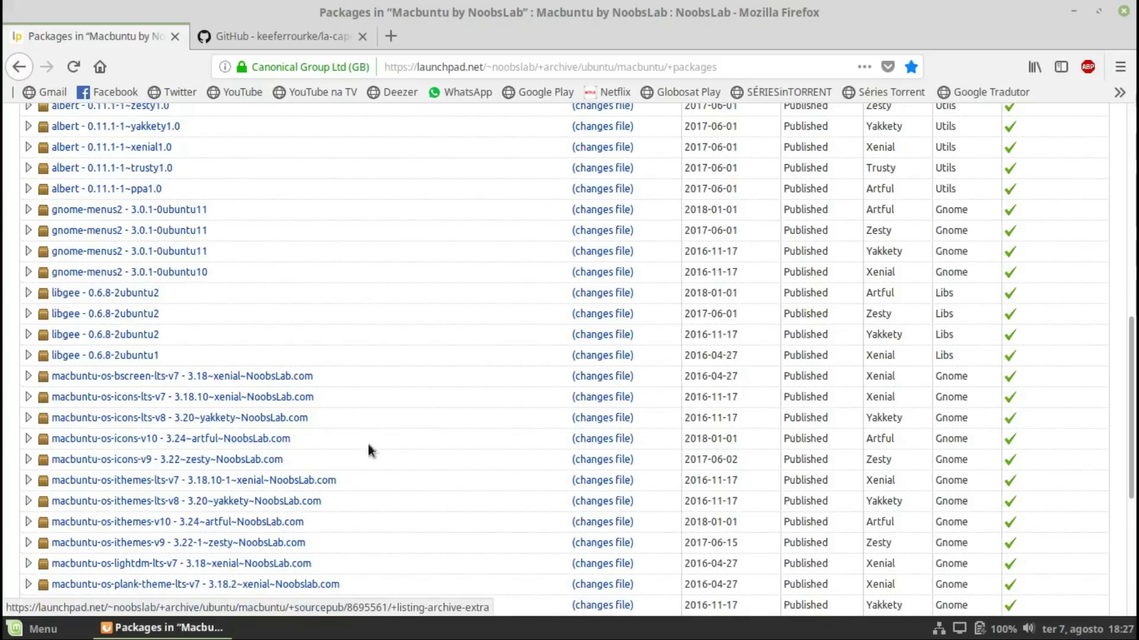
scroll(451, 442, "down", 5)
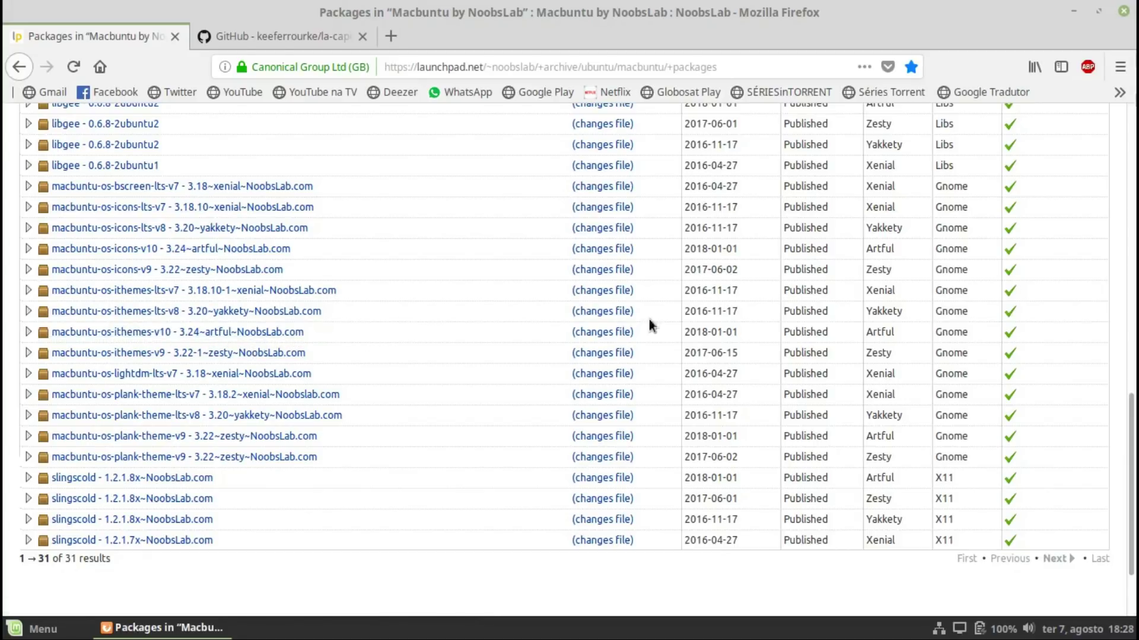
left_click(265, 336)
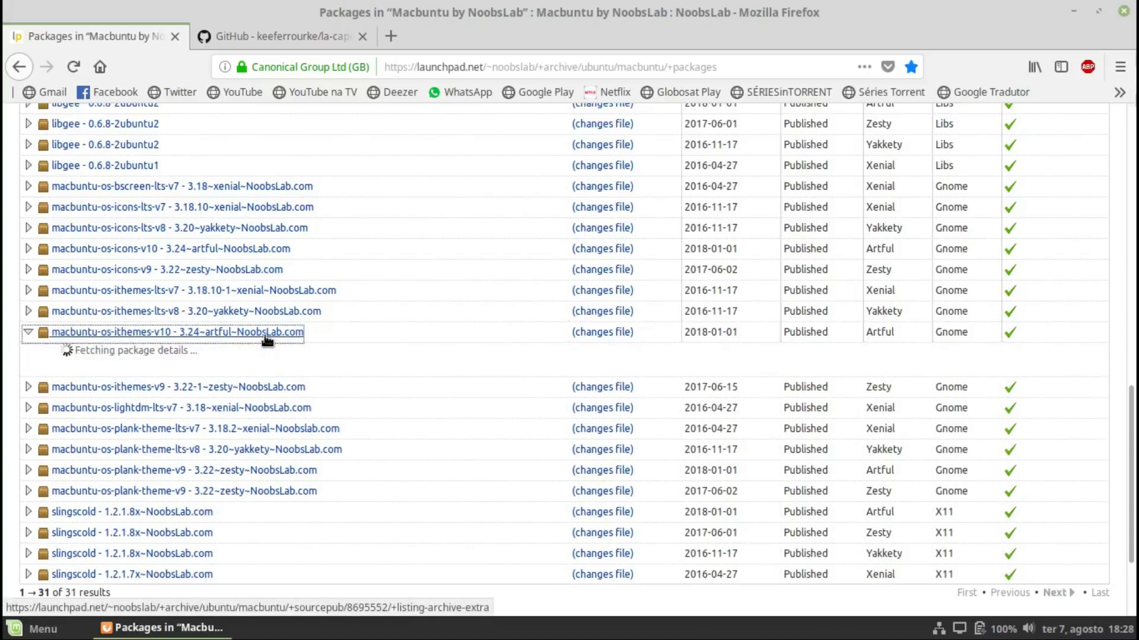
Download macbuntu-os-ithemes-v10_3.24~artful~NoobsLab.com_all.deb from the package files, saving it instead of opening it with the GDebi installer
scroll(630, 474, "down", 5)
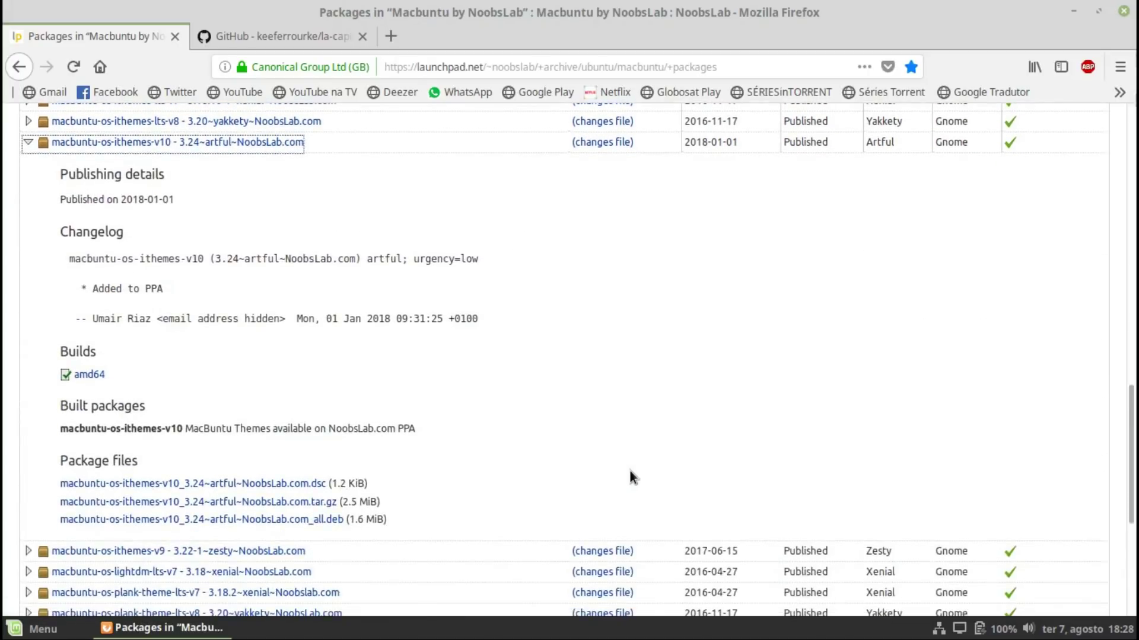
scroll(629, 470, "up", 5)
scroll(630, 478, "down", 5)
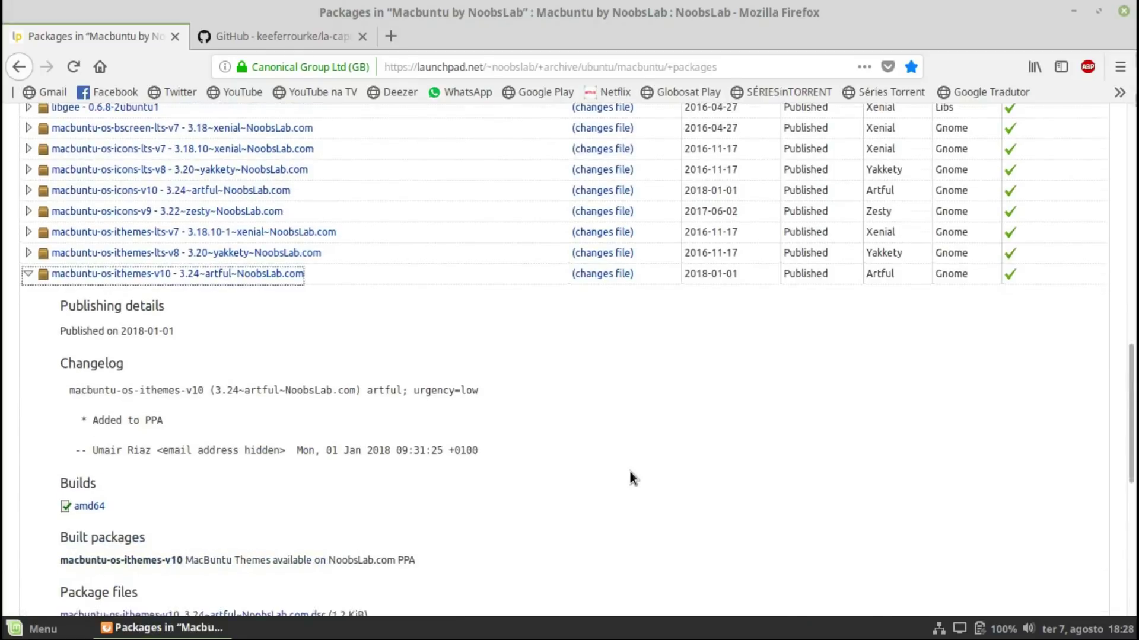
scroll(629, 478, "up", 3)
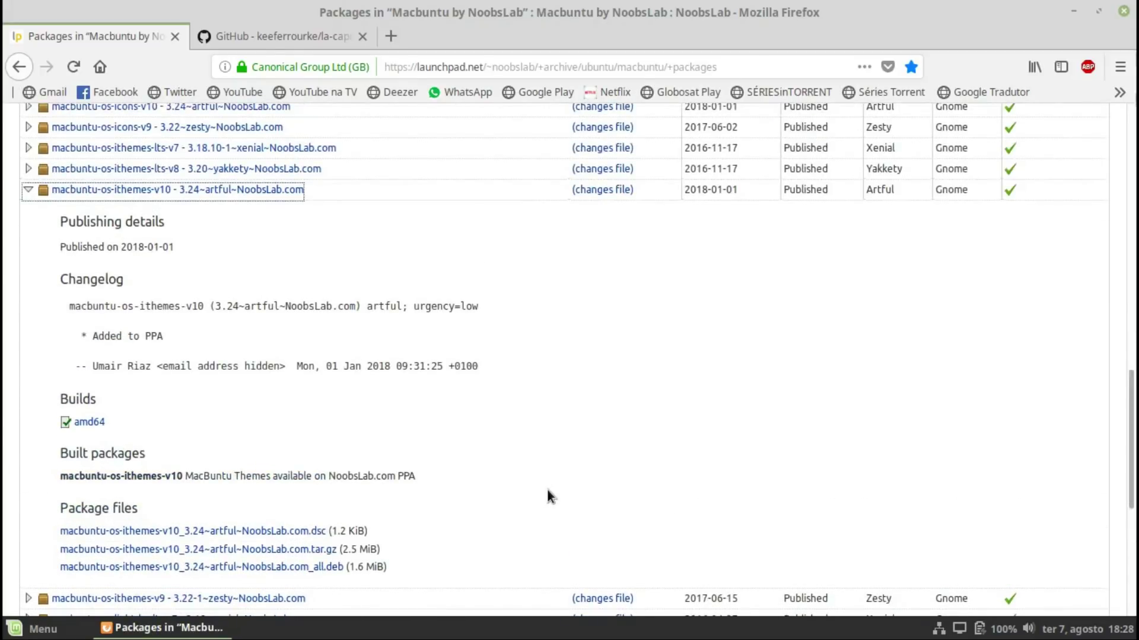
scroll(547, 488, "down", 3)
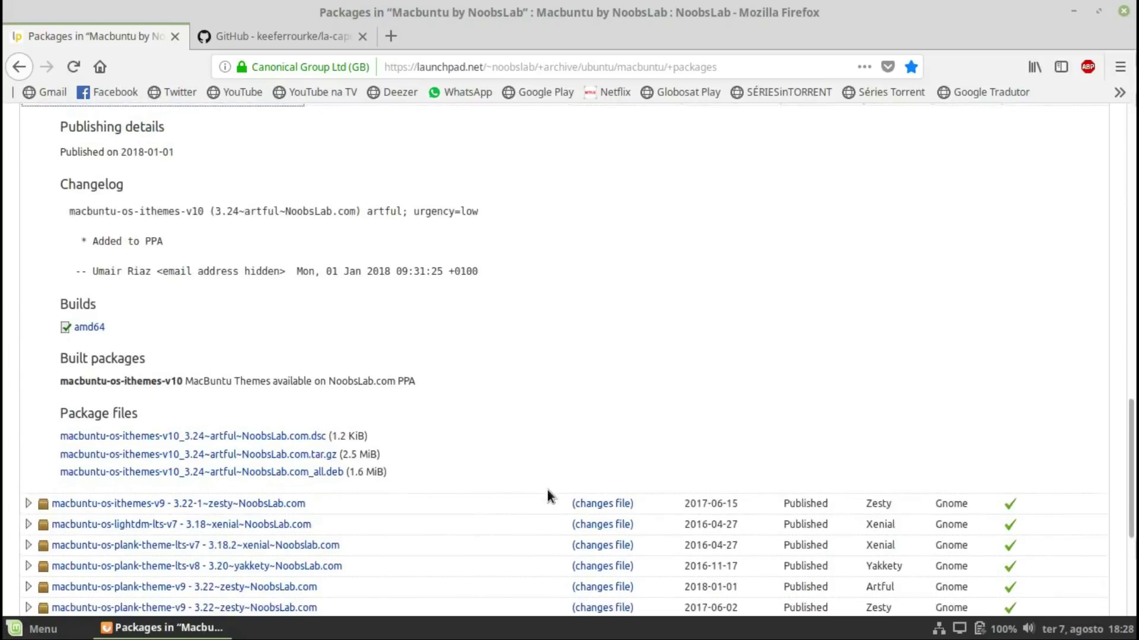
left_click(318, 474)
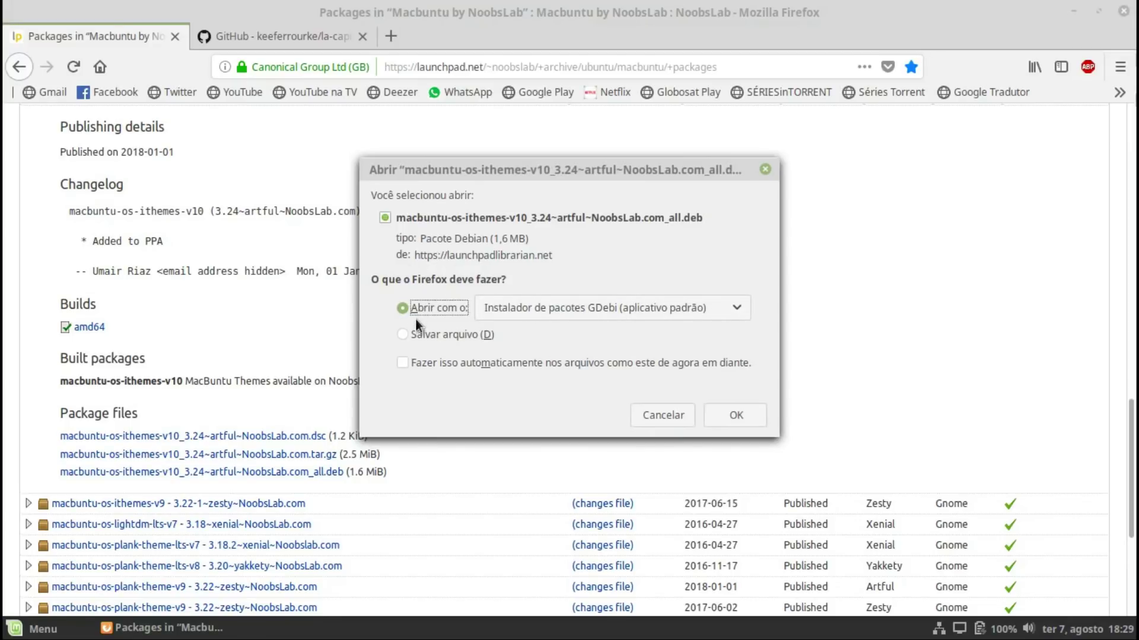
left_click(403, 336)
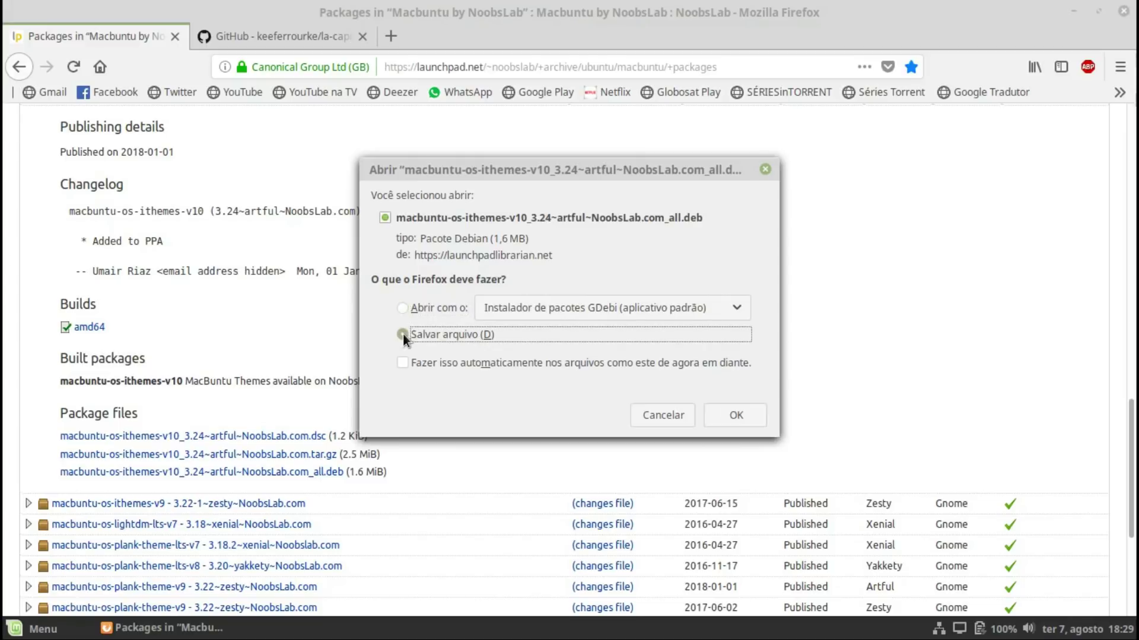
left_click(436, 308)
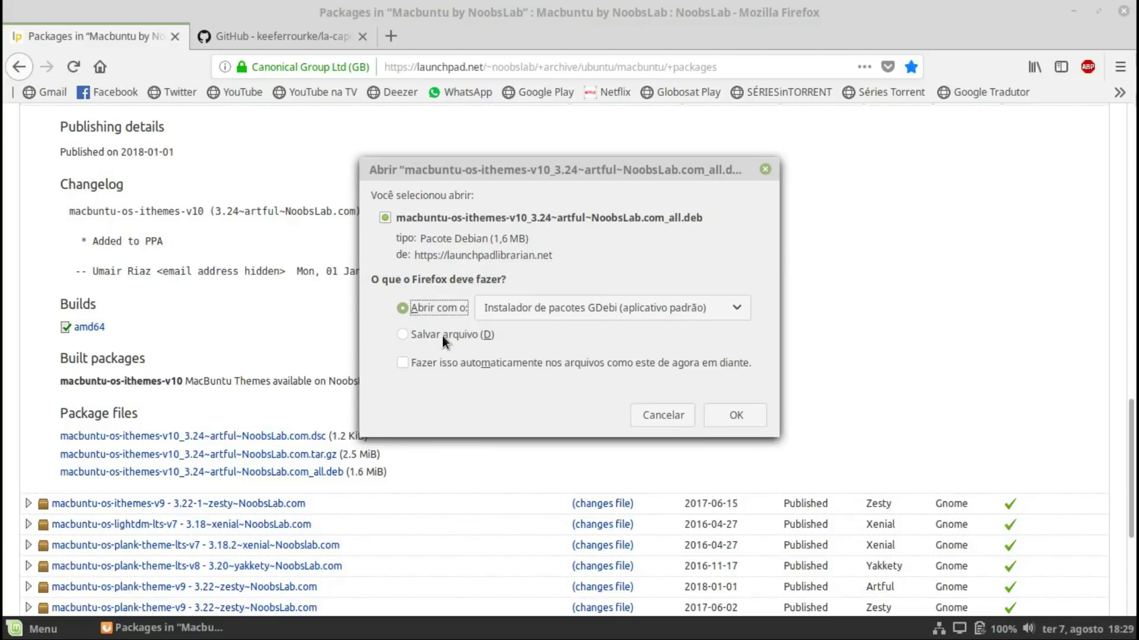
left_click(442, 335)
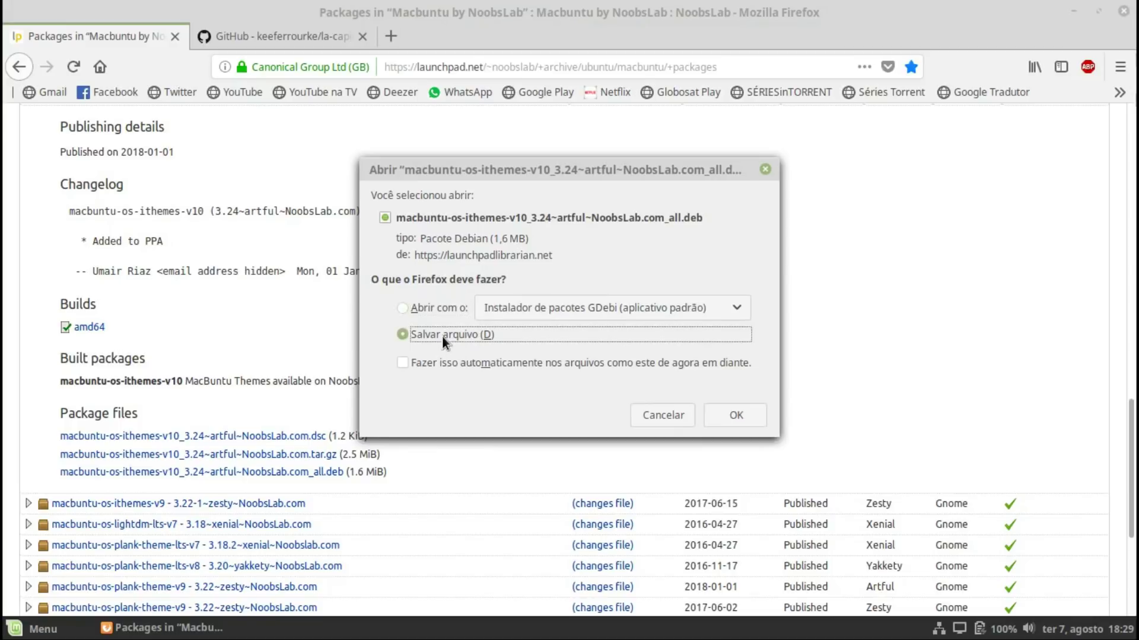
left_click(729, 409)
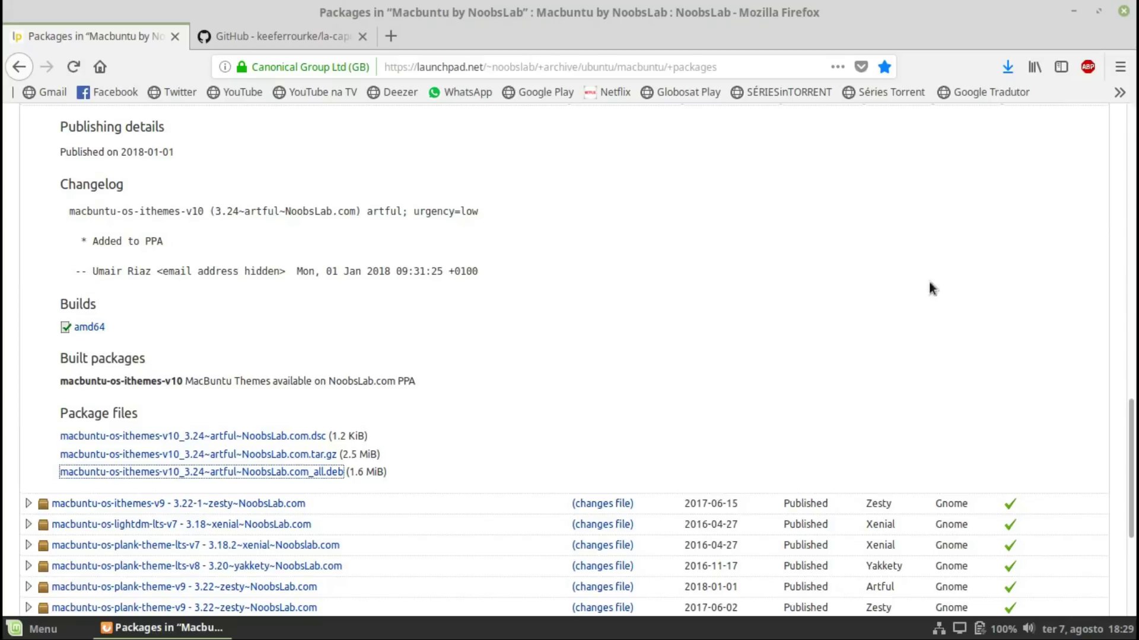
Collapse the macbuntu-os-ithemes-v10 package details and minimise the browser window
scroll(1033, 380, "up", 3)
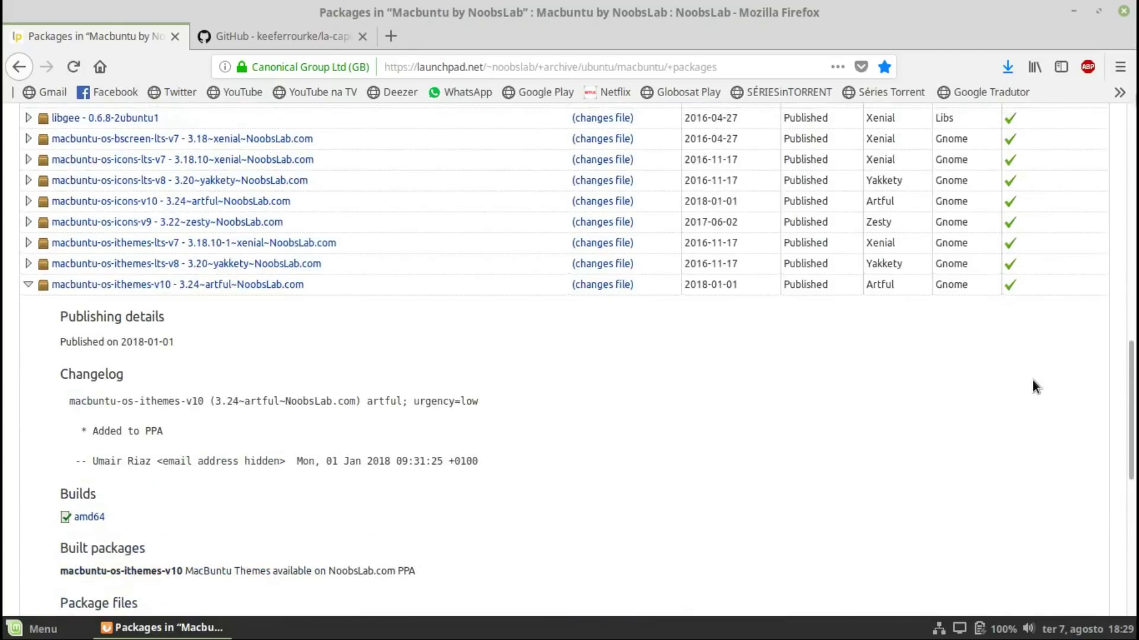
scroll(1033, 385, "up", 1)
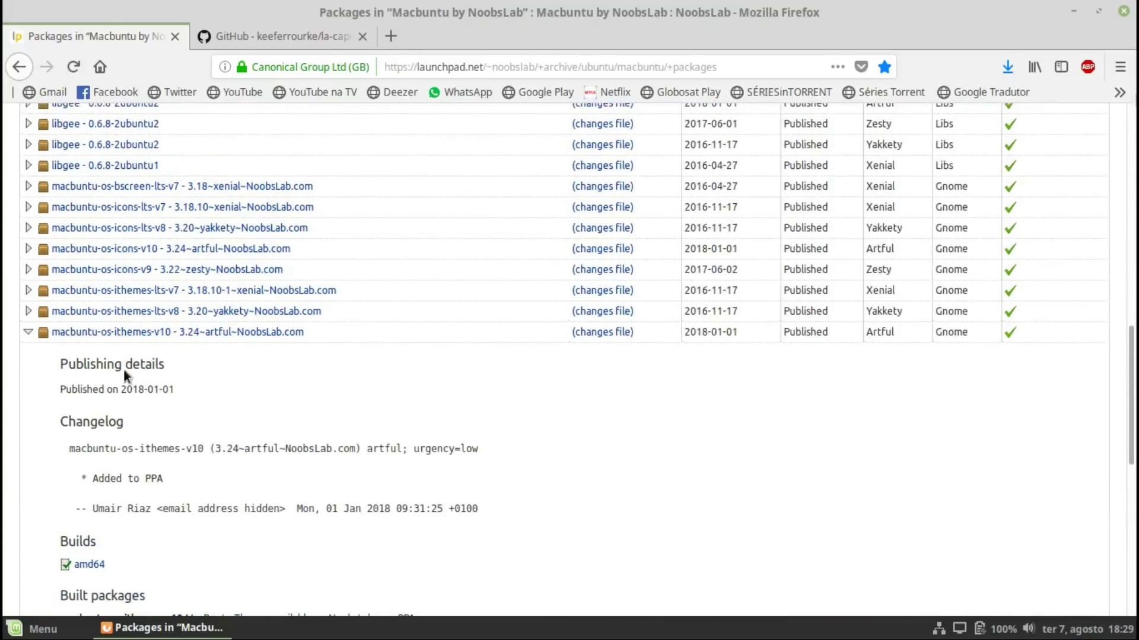
left_click(29, 333)
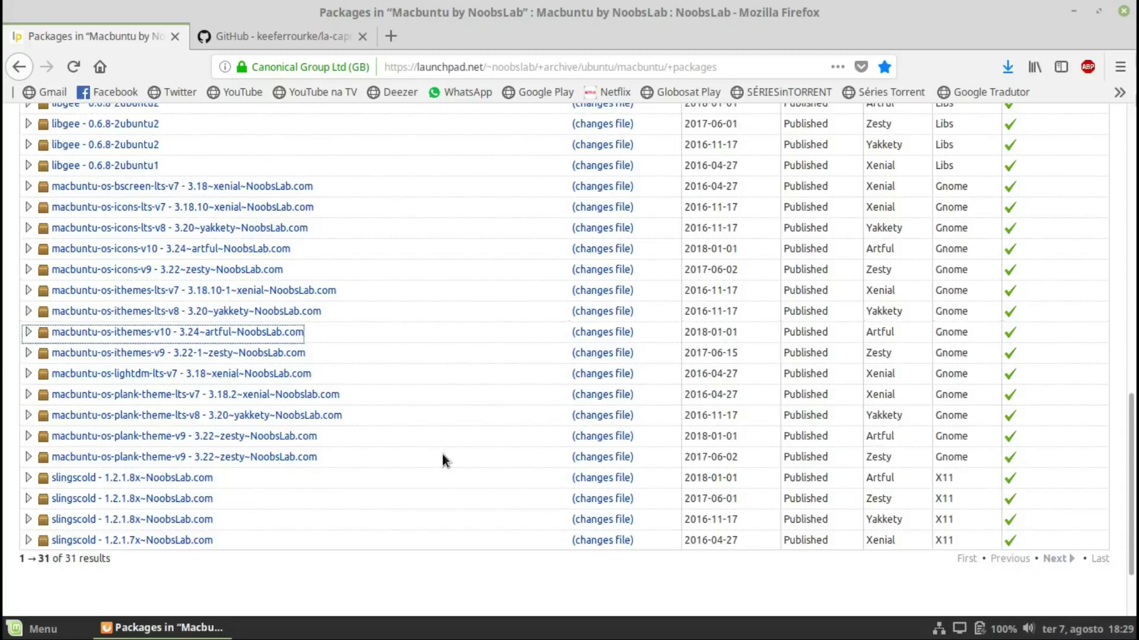
scroll(444, 460, "up", 3)
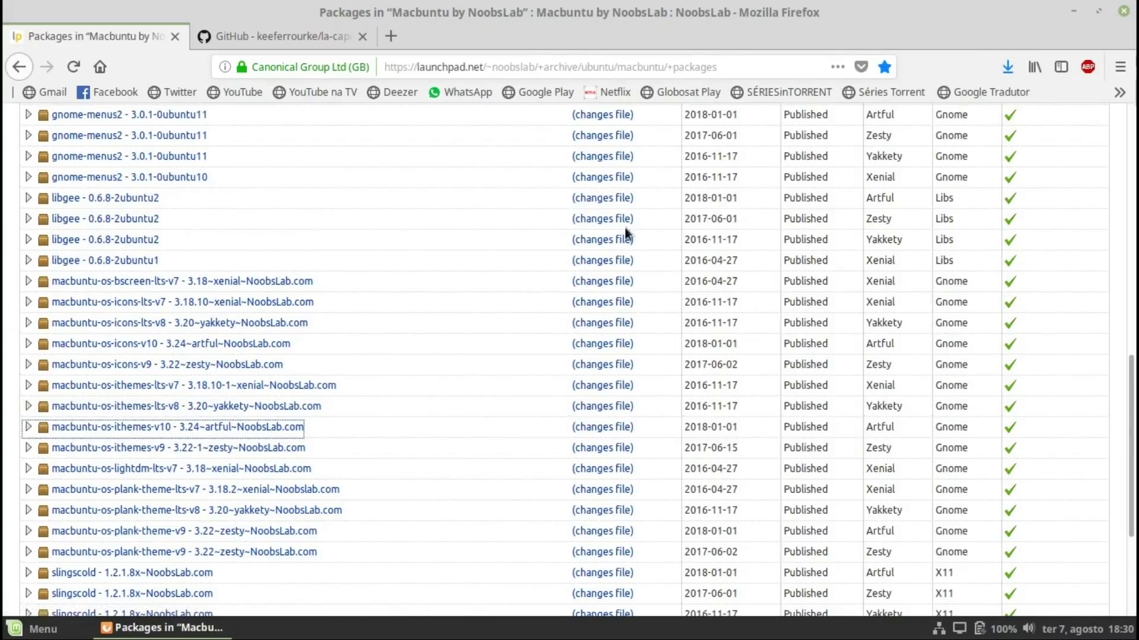
left_click(1073, 10)
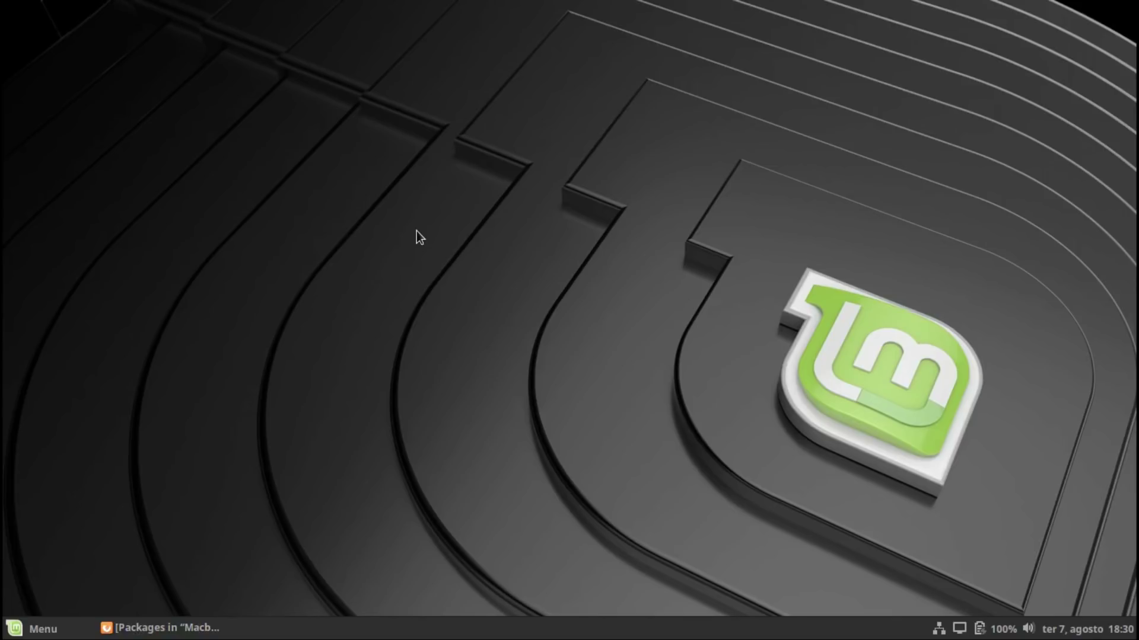
Move the desktop panel to the top edge of the screen
right_click(570, 634)
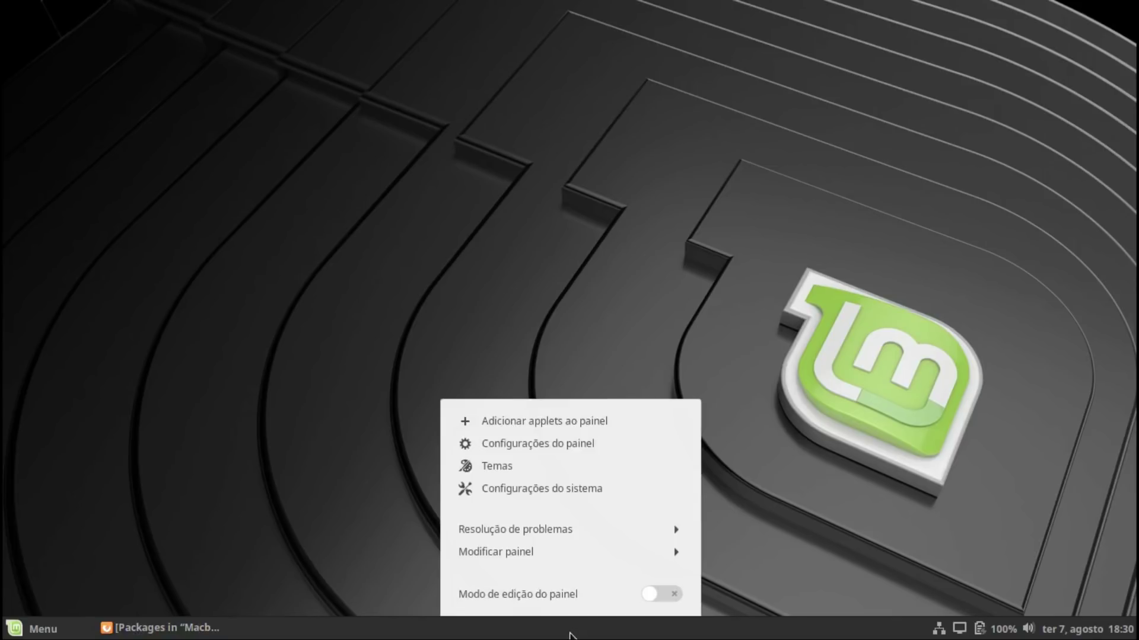
left_click(609, 553)
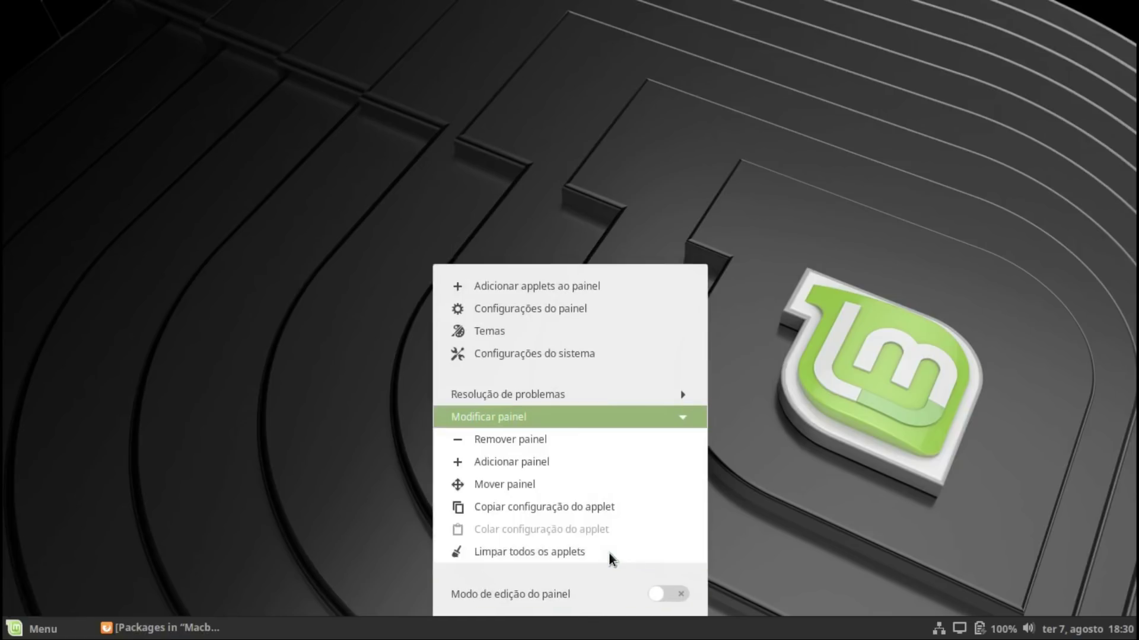
left_click(538, 488)
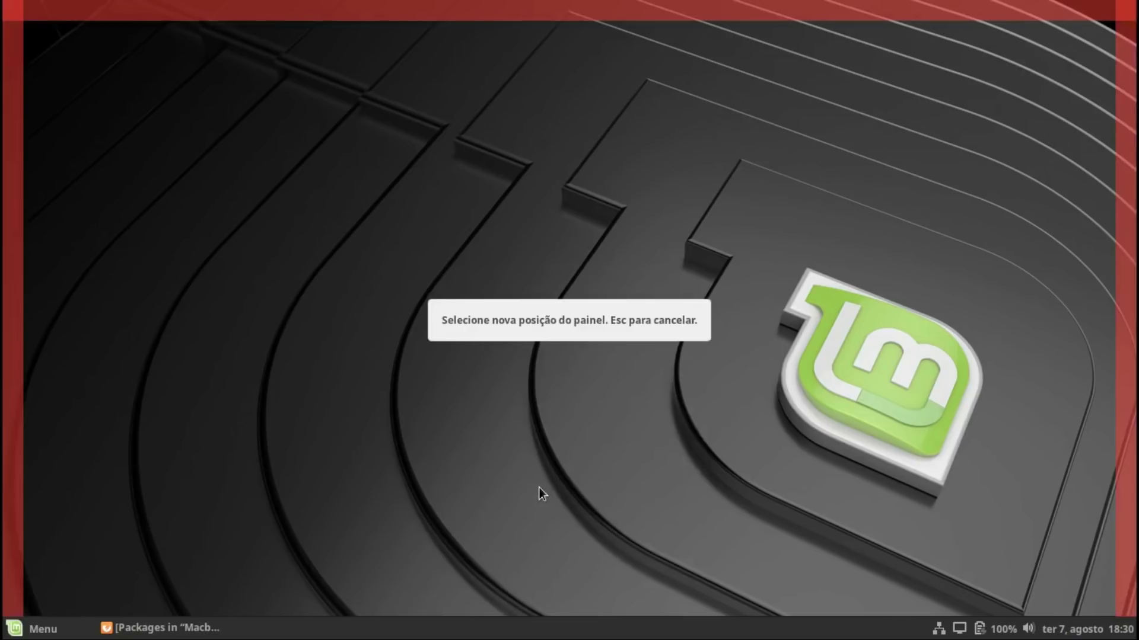
left_click(421, 1)
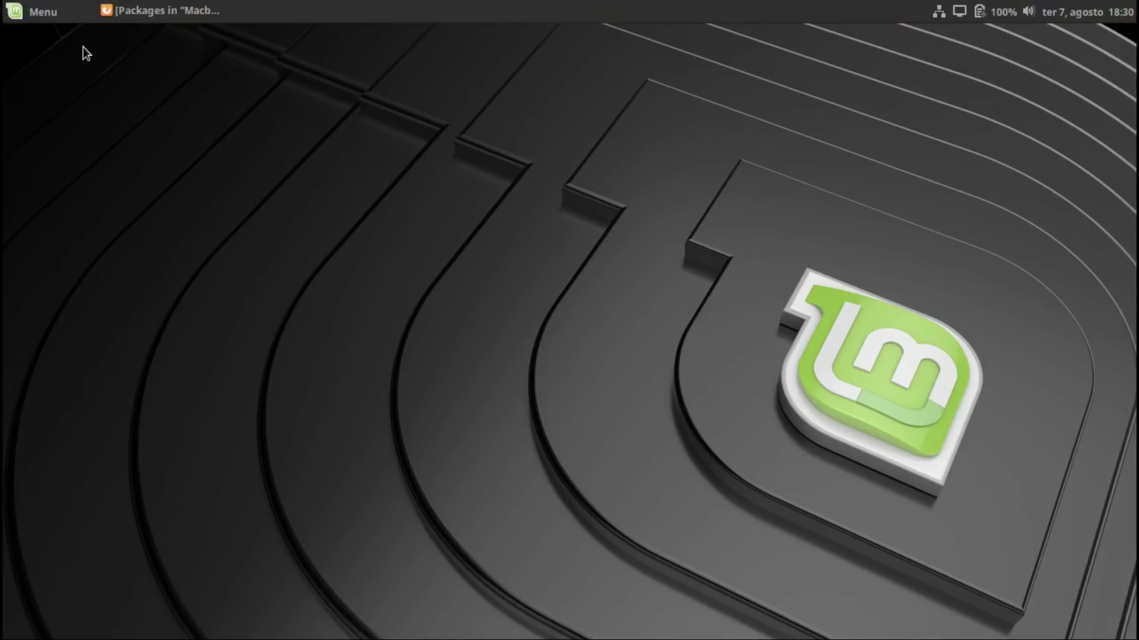
Restore the browser window and close both the Macbuntu packages page and the GitHub repository page
left_click(136, 10)
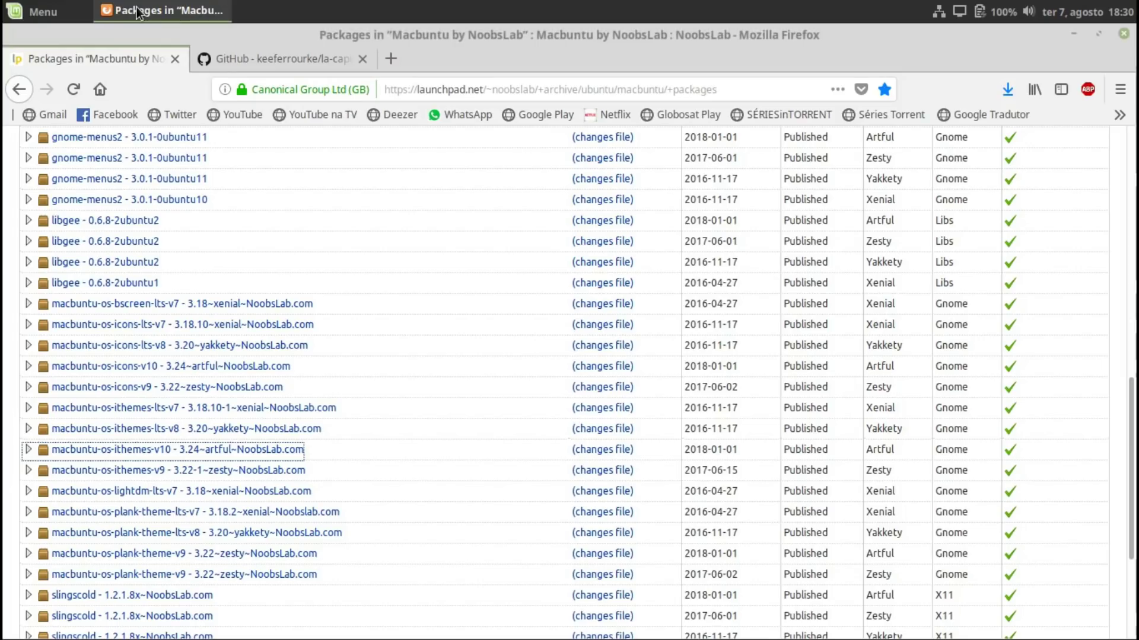
left_click(173, 59)
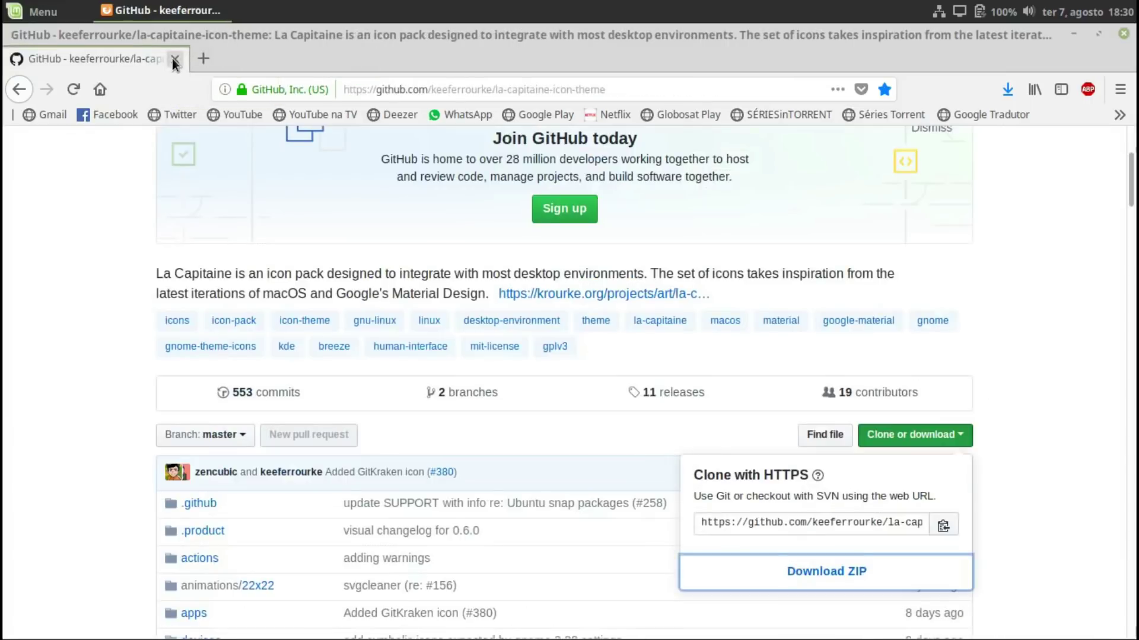
left_click(173, 59)
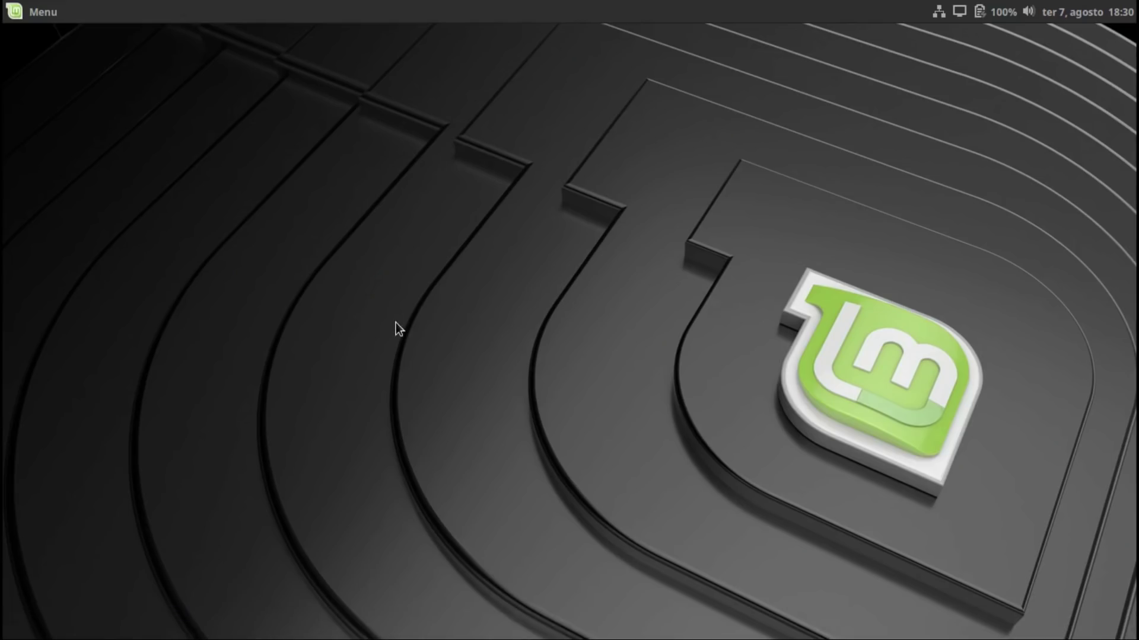
Search the Software Manager for docky, return to its start page and close it
left_click(44, 13)
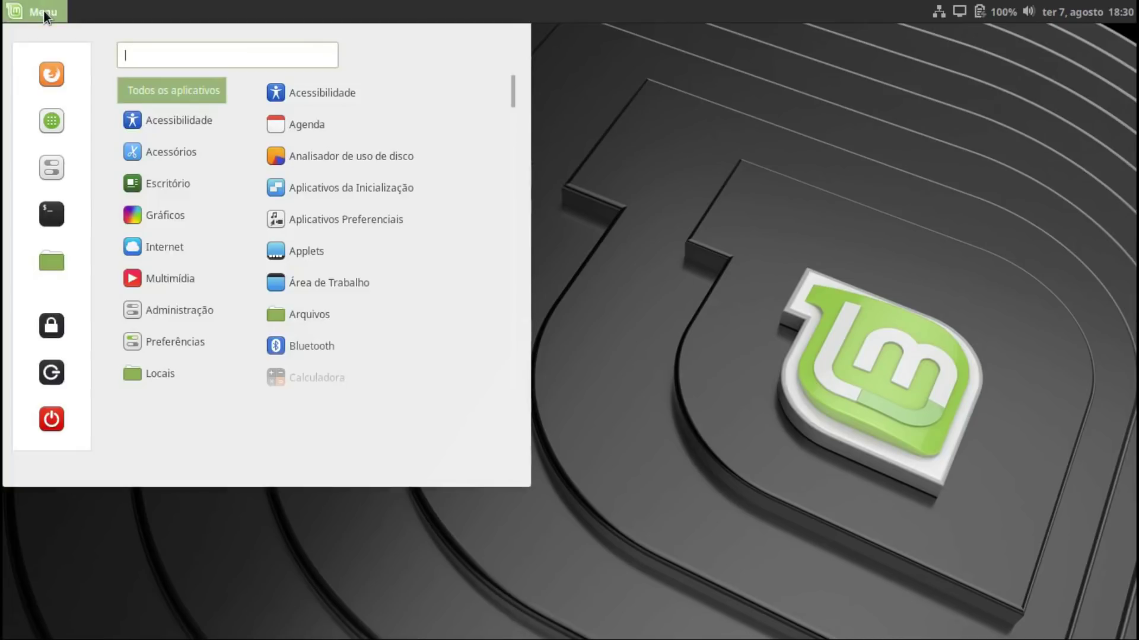
left_click(57, 126)
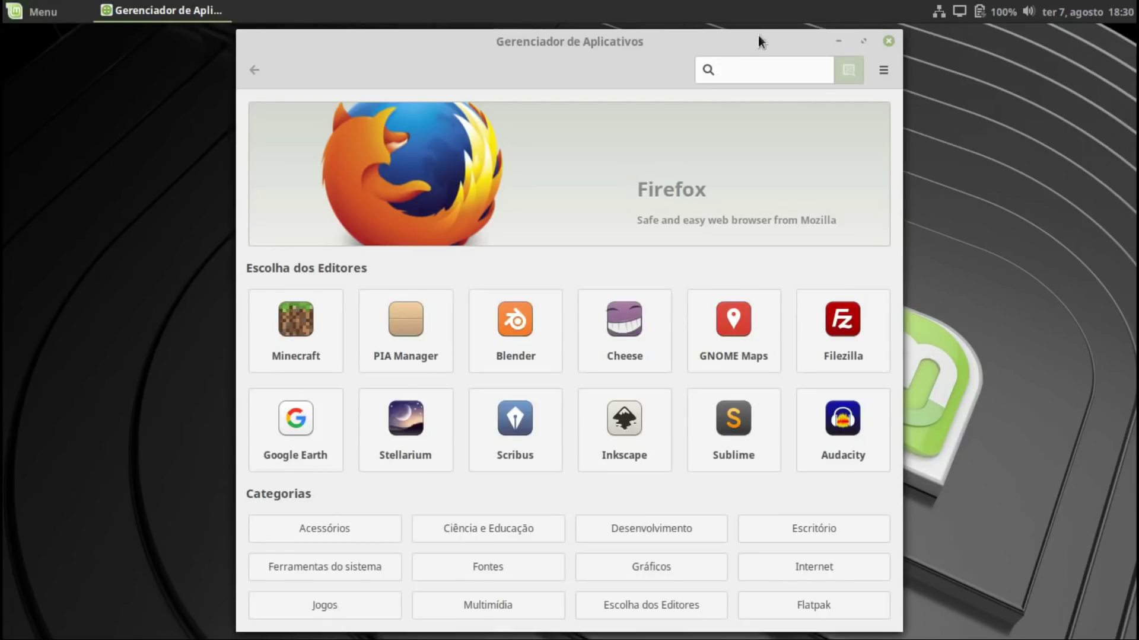
type("docky")
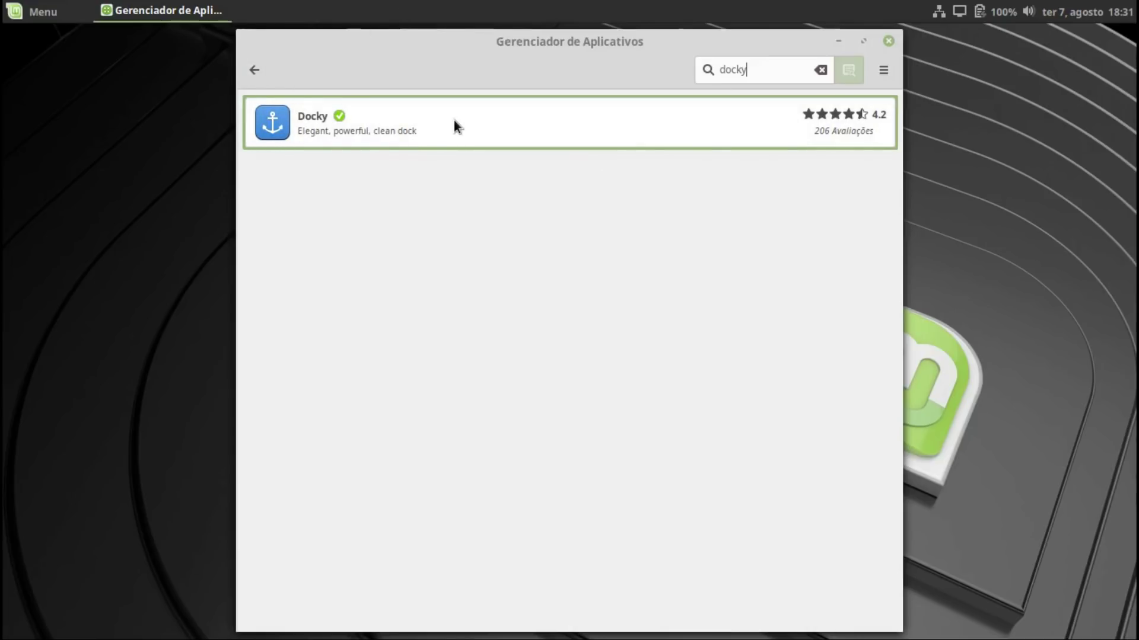
left_click(258, 68)
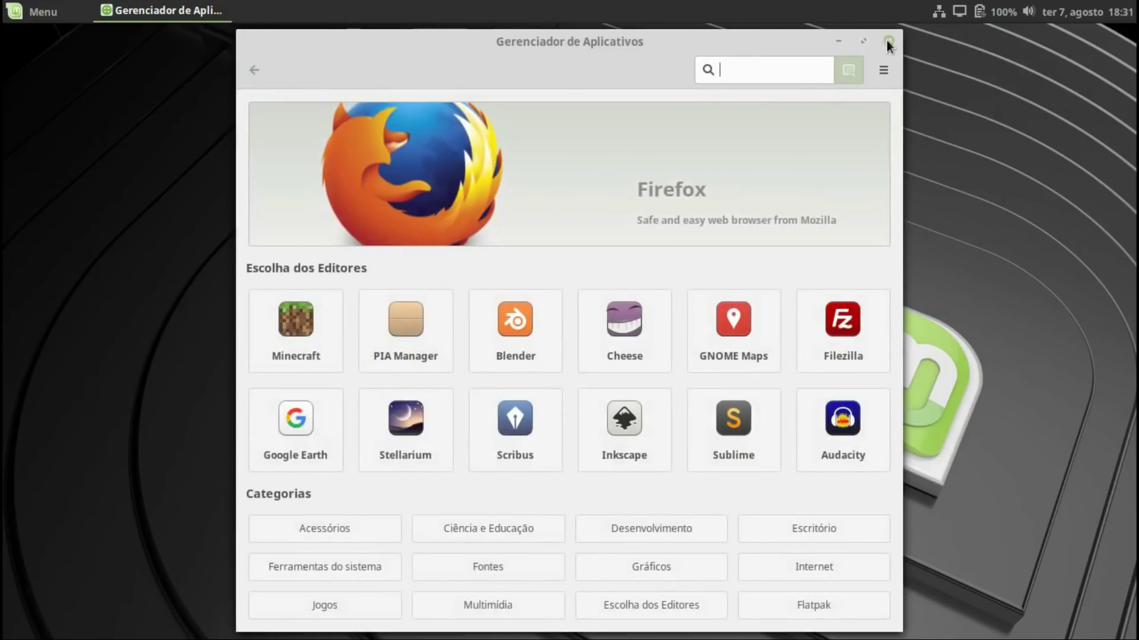
left_click(890, 41)
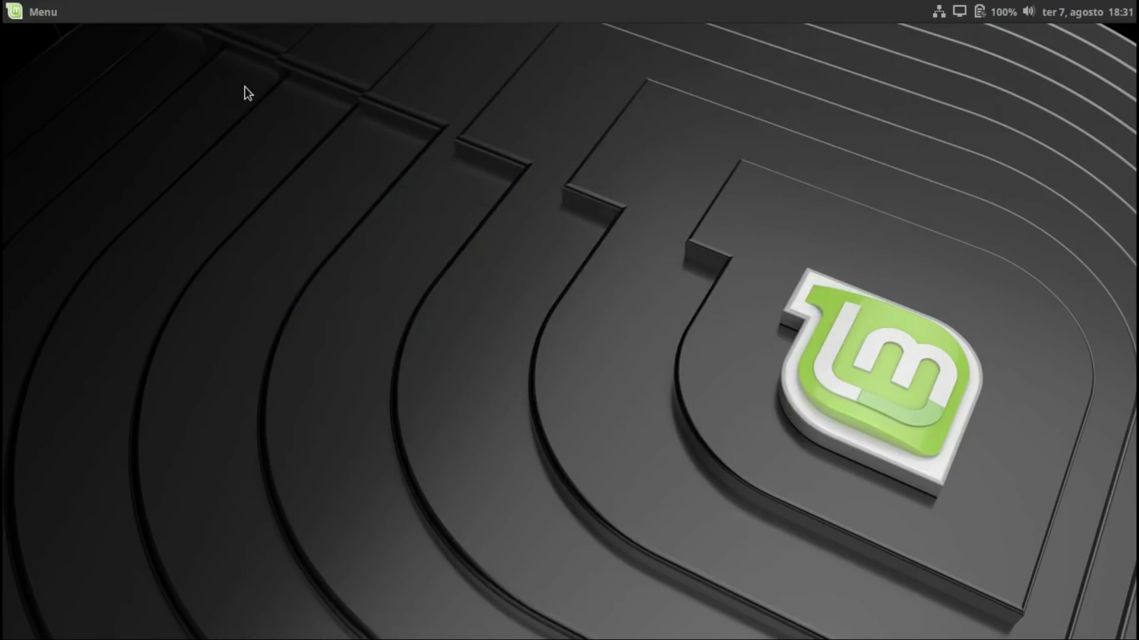
Find Docky among the installed applications and launch it
left_click(37, 3)
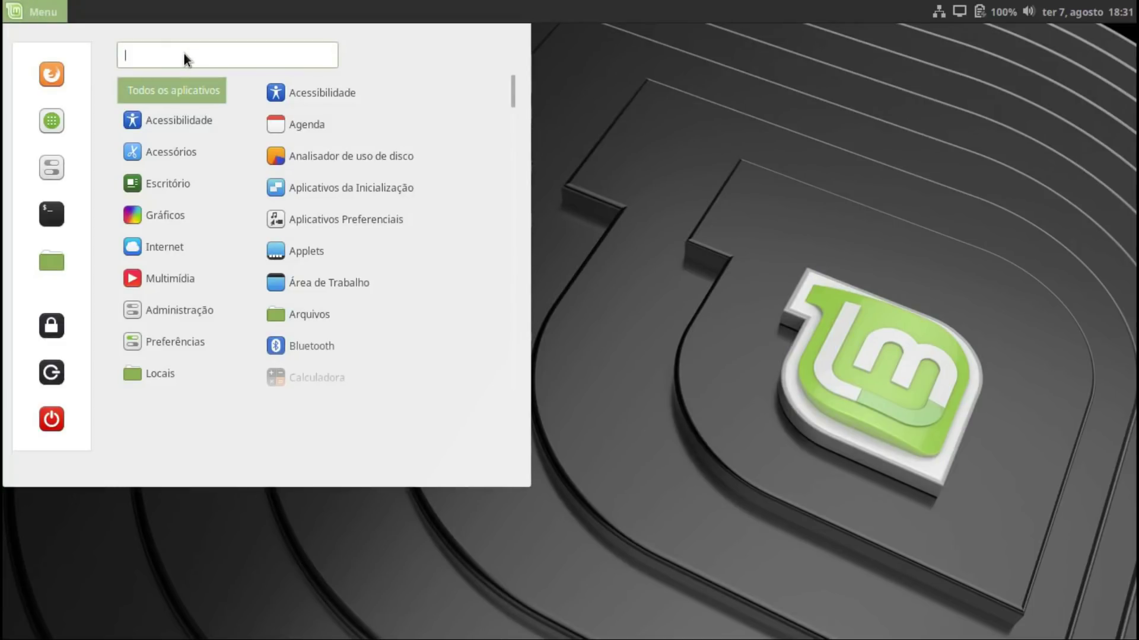
type("docky")
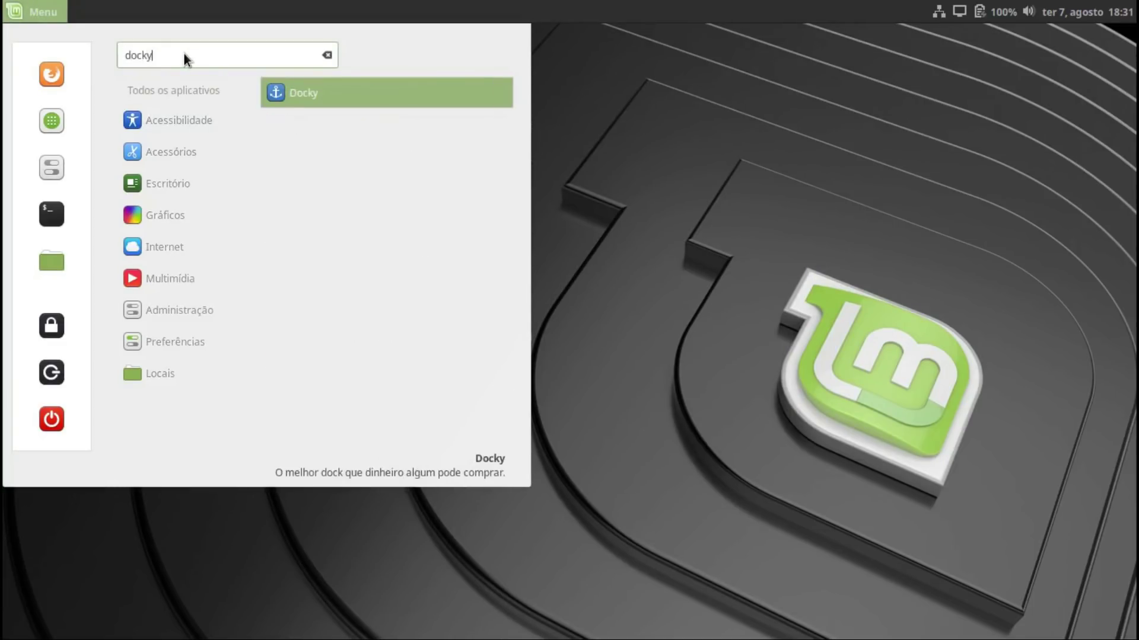
key("Return")
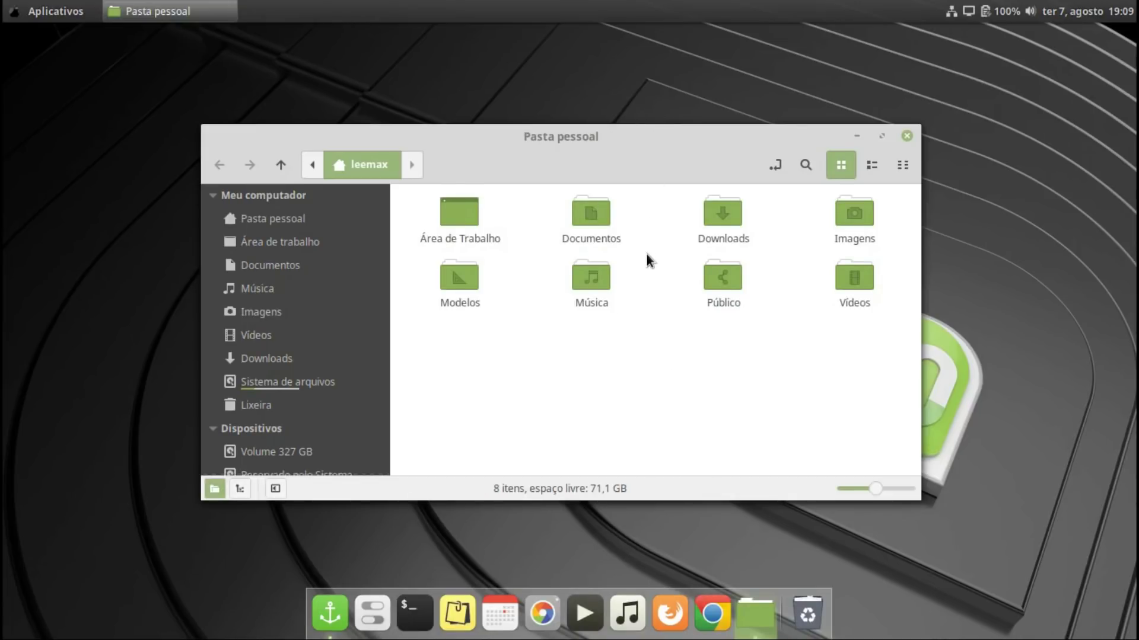
Open the macbuntu-os-ithemes-v10 .deb file from the Downloads folder in the package installer, and close the installer without reinstalling
double_click(724, 215)
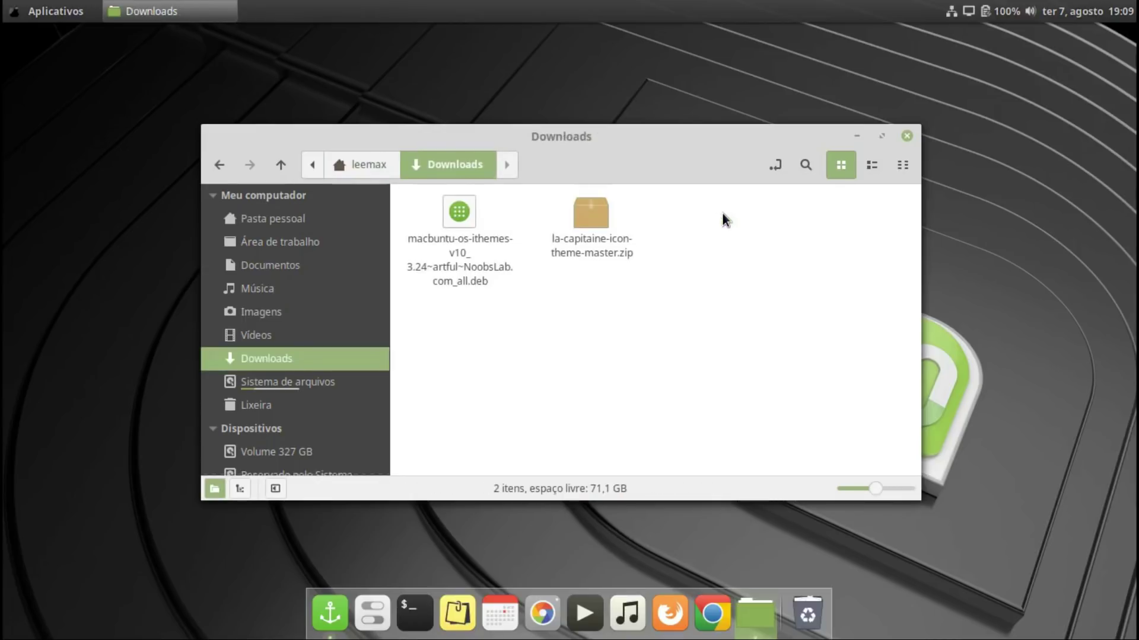
double_click(462, 208)
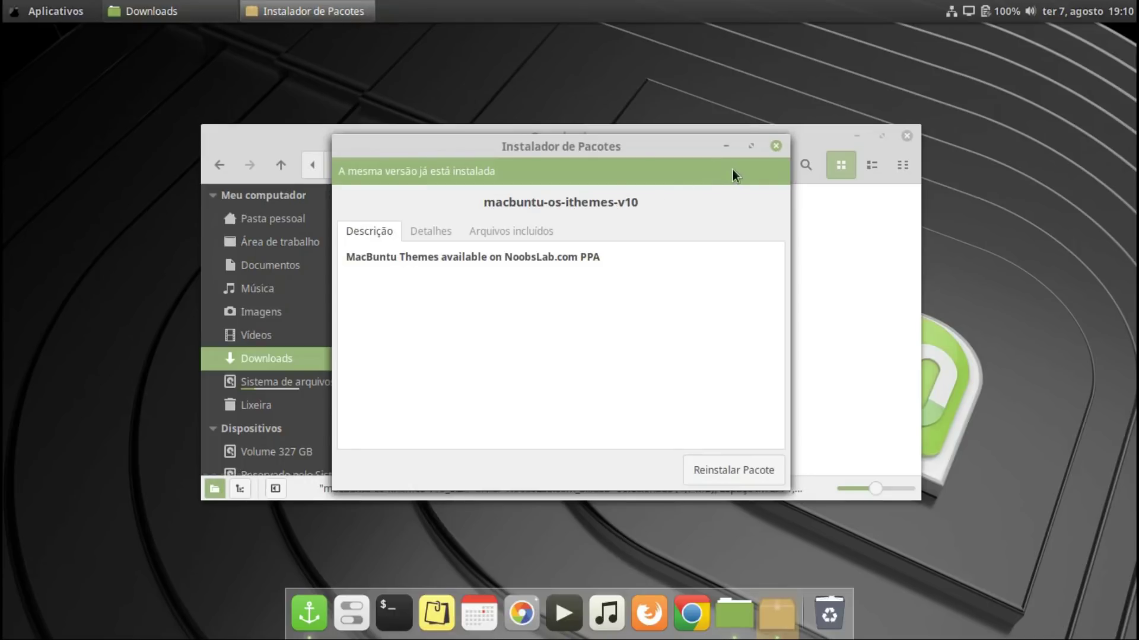
left_click(776, 146)
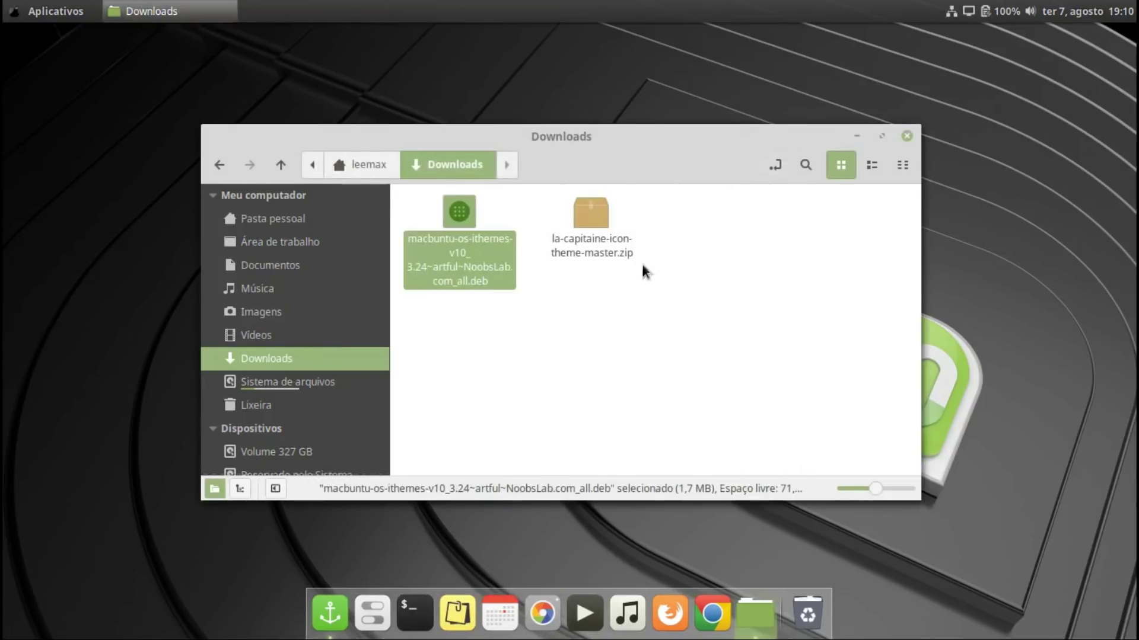
Extract la-capitaine-icon-theme-master.zip inside the Downloads folder and clear the selection
left_click(590, 213)
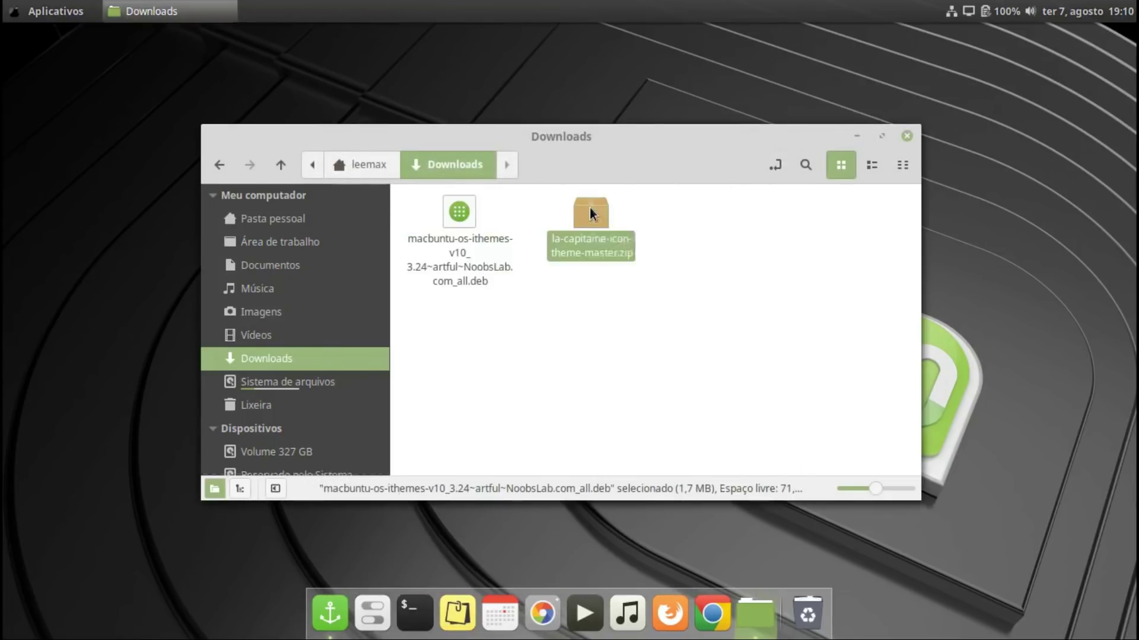
right_click(590, 213)
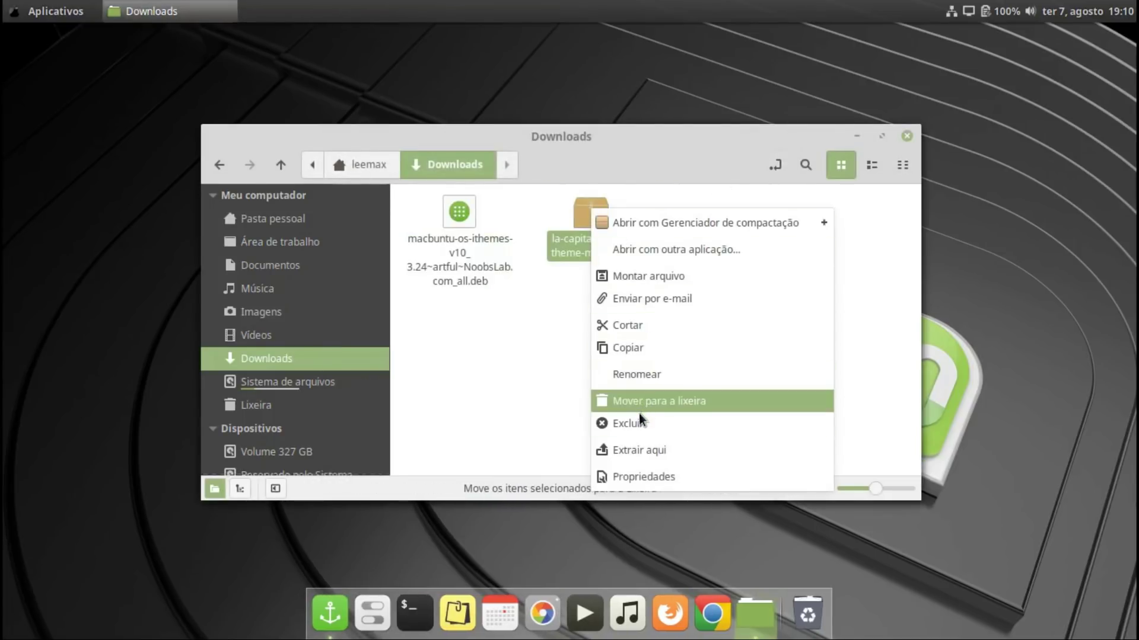
left_click(662, 450)
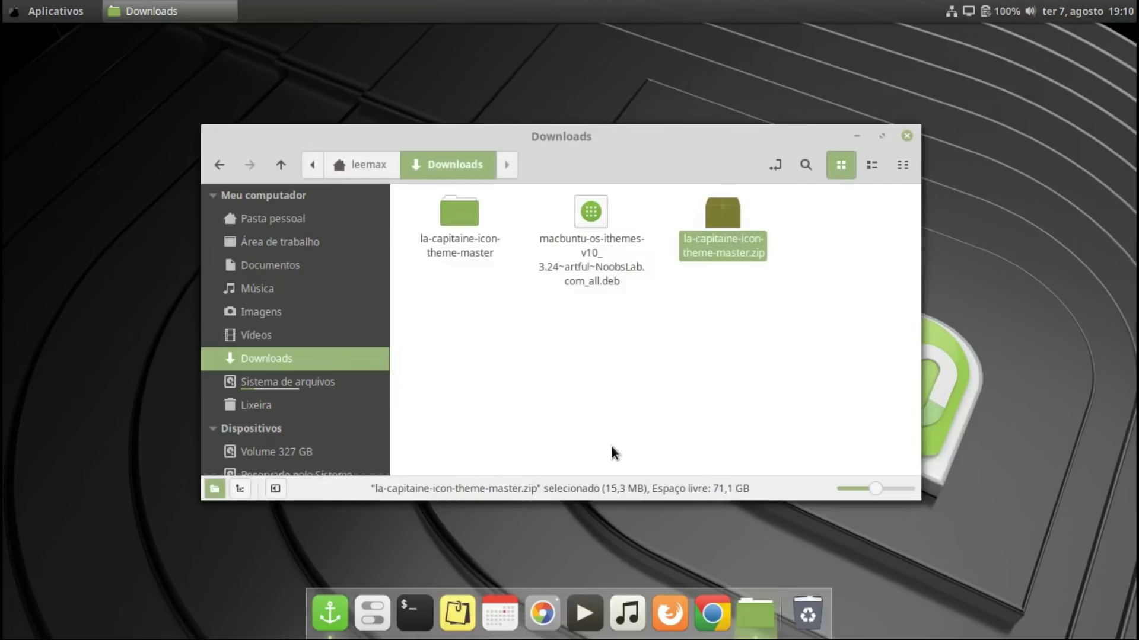
left_click(577, 368)
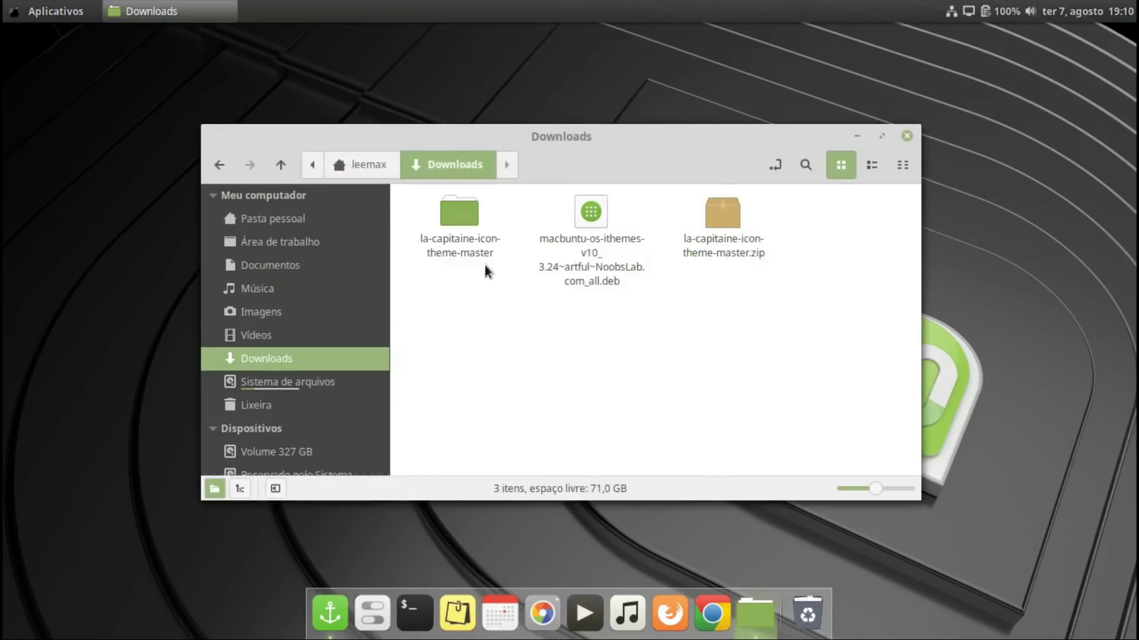
left_click(465, 219)
right_click(465, 220)
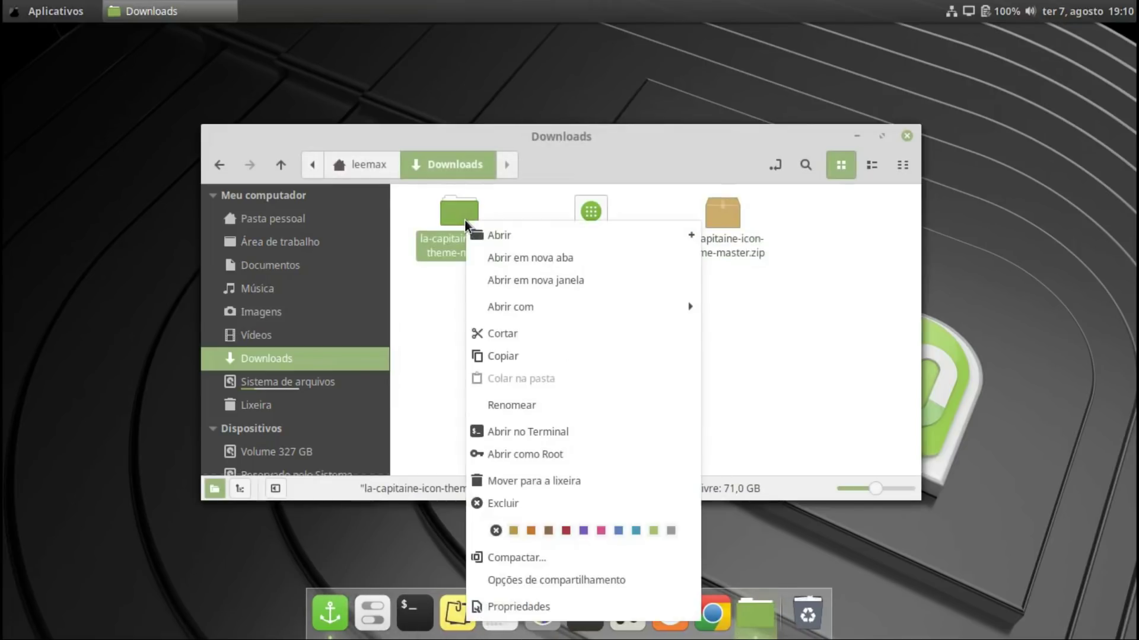
left_click(436, 334)
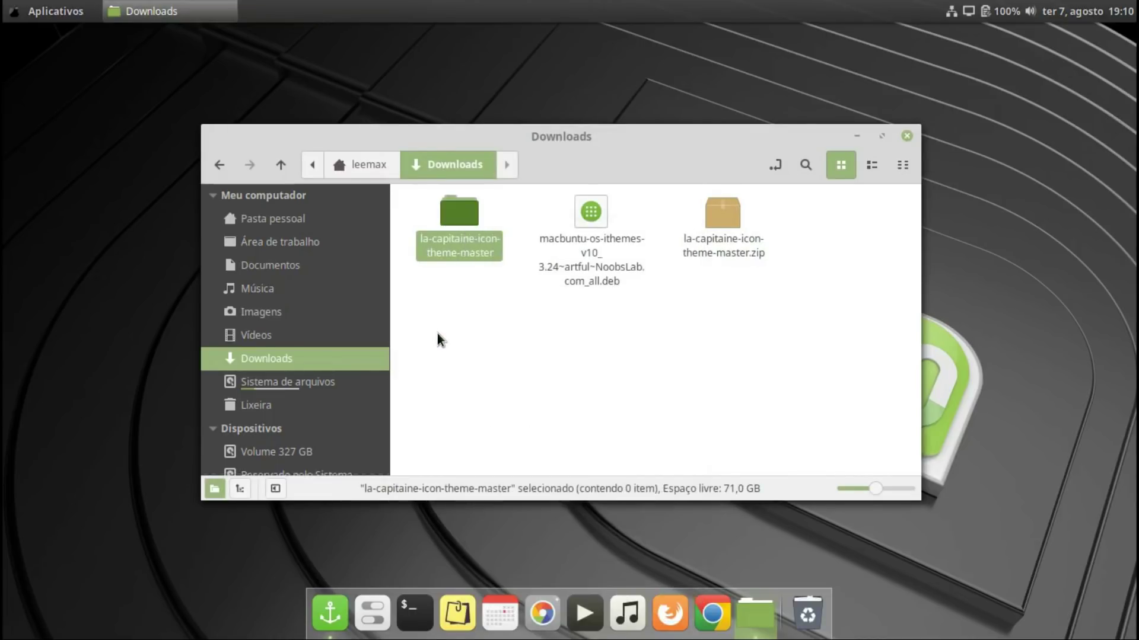
Show the hidden files in the home folder and open the .themes folder
left_click(378, 160)
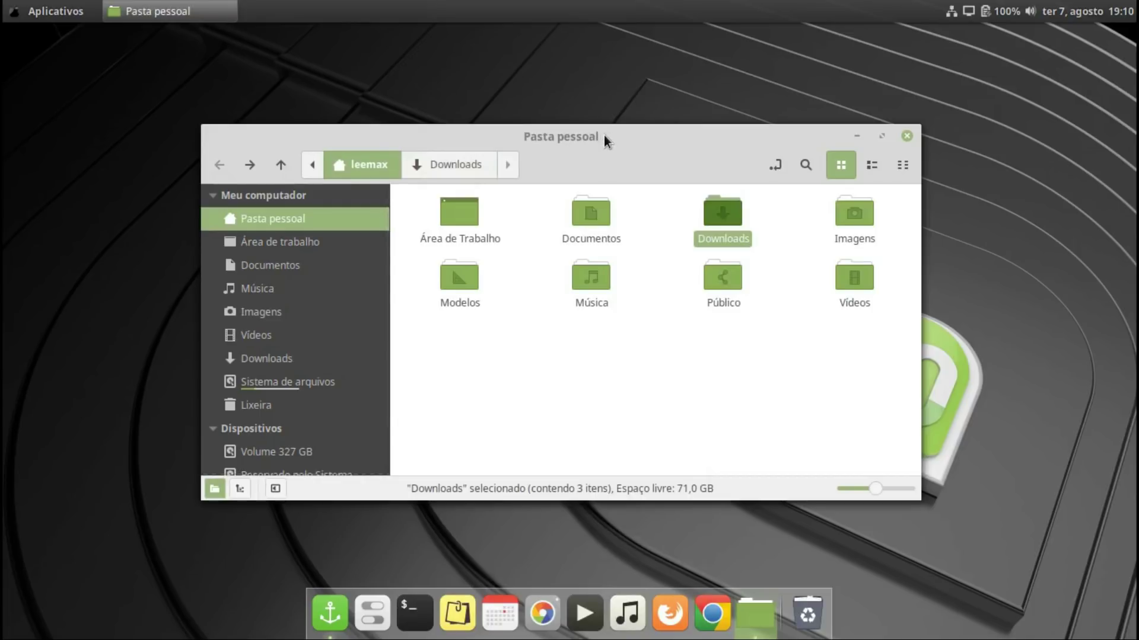
key("ctrl+h")
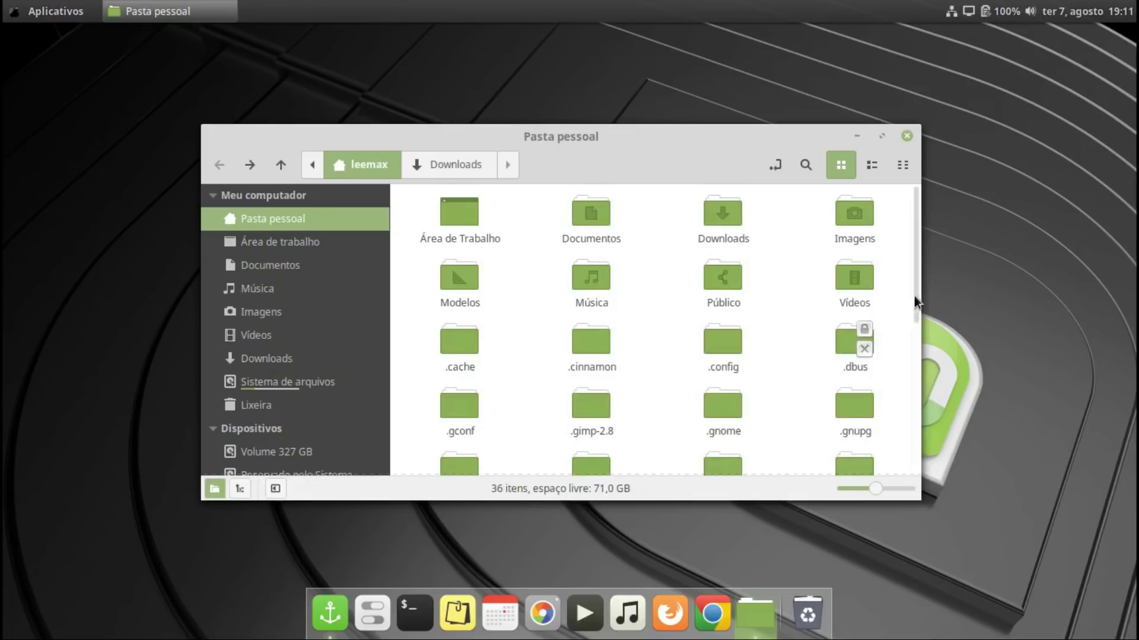
left_click_drag(917, 300, 903, 383)
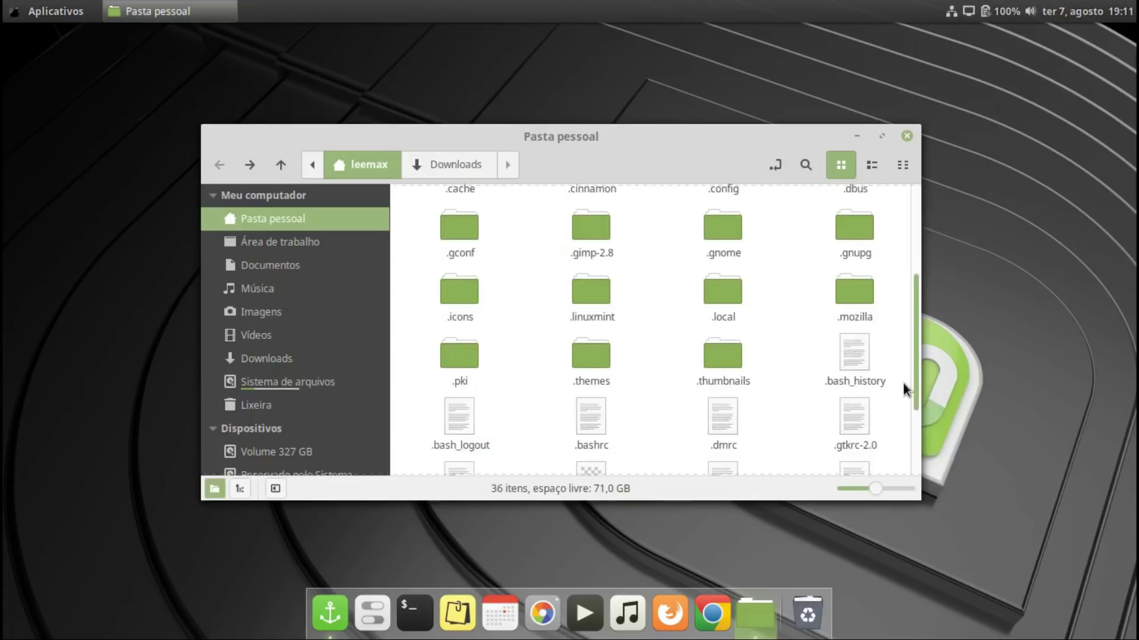
double_click(583, 357)
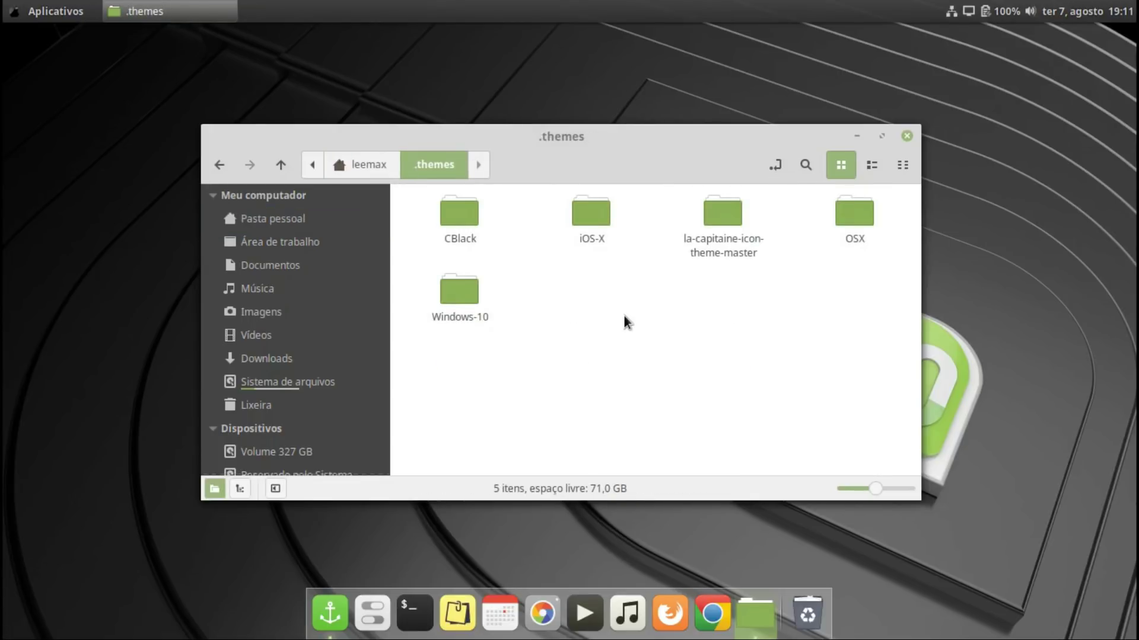
Check the la-capitaine-icon-theme-master folder in .themes, look inside the OSX theme folder and close the file manager
left_click(729, 249)
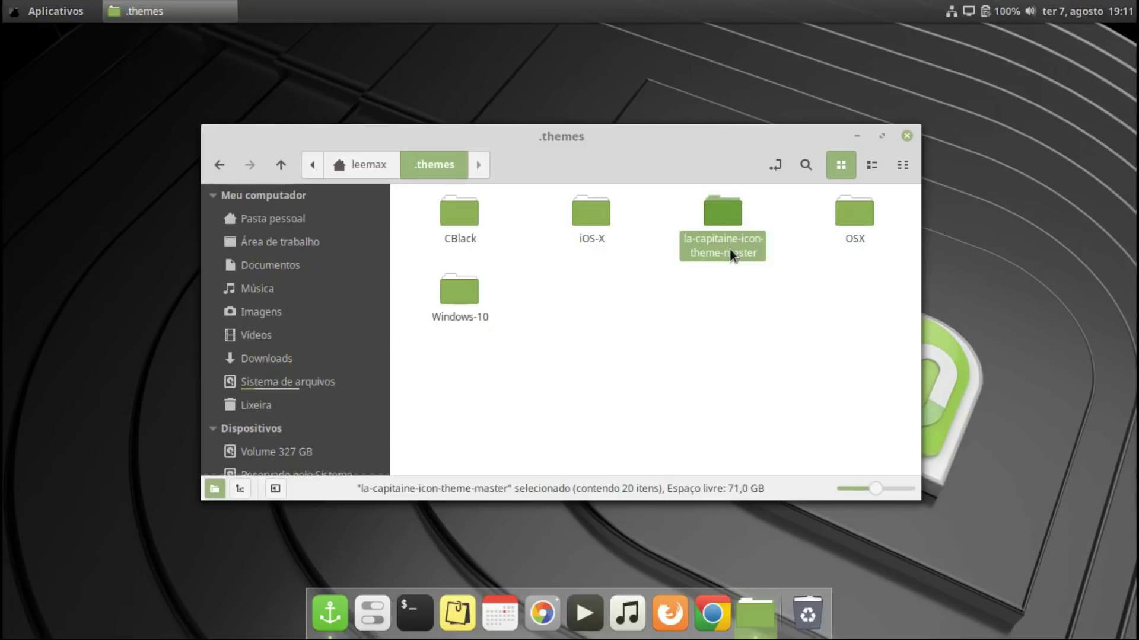
double_click(852, 219)
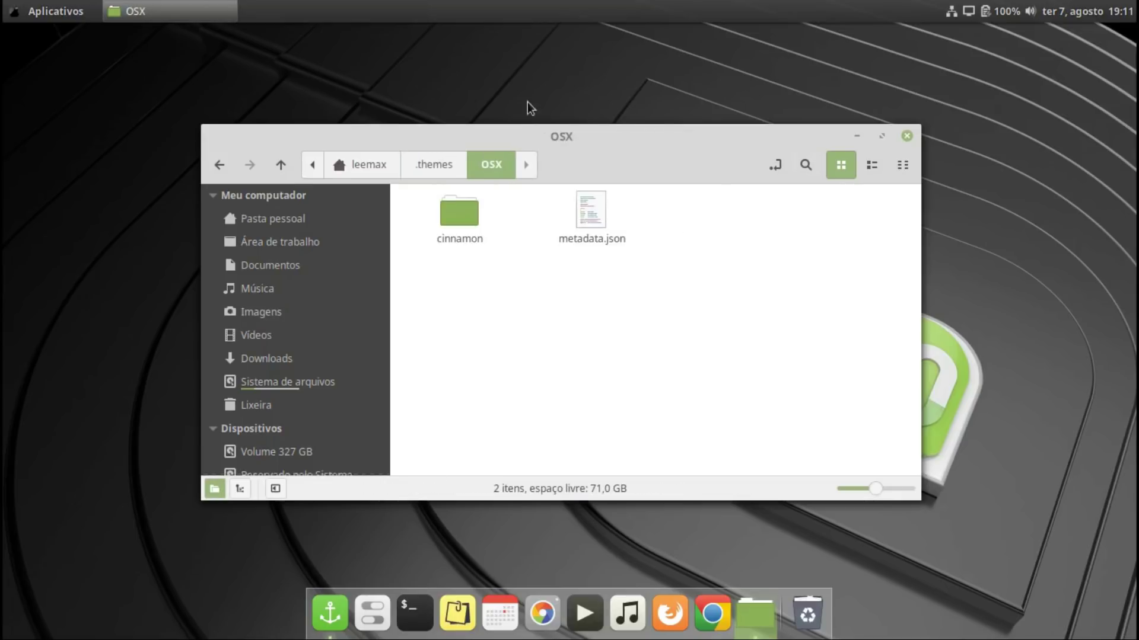
left_click(906, 137)
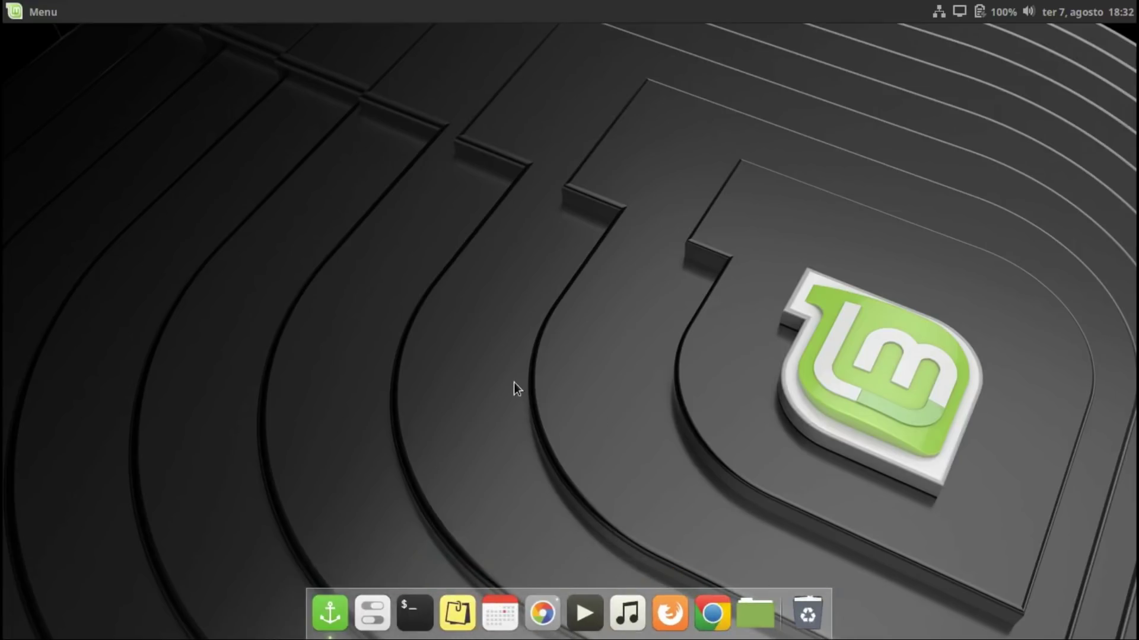
View User-Interface-macOS Sierra-Desktop.png from the Imagens folder as a reference, and minimise the image viewer and the folder window
left_click(761, 622)
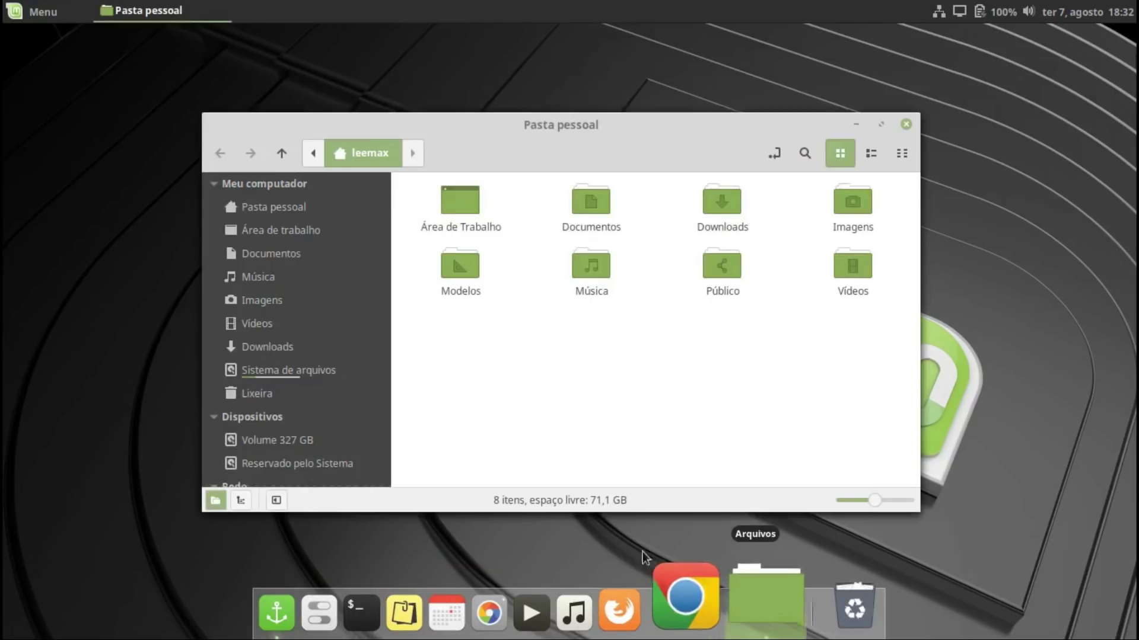
double_click(848, 204)
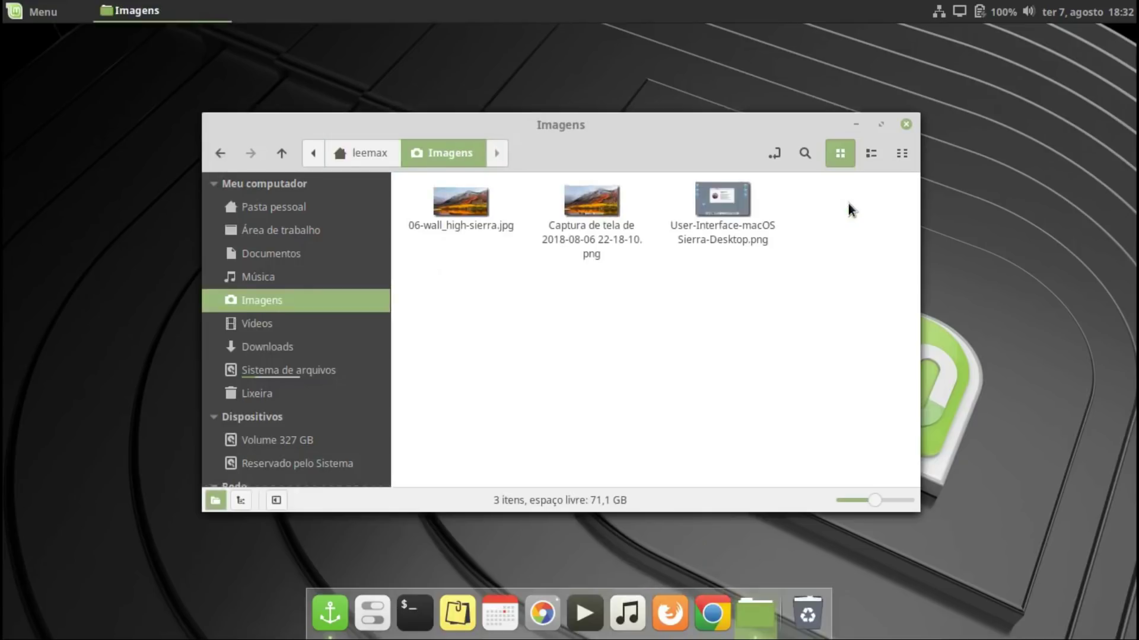
double_click(733, 200)
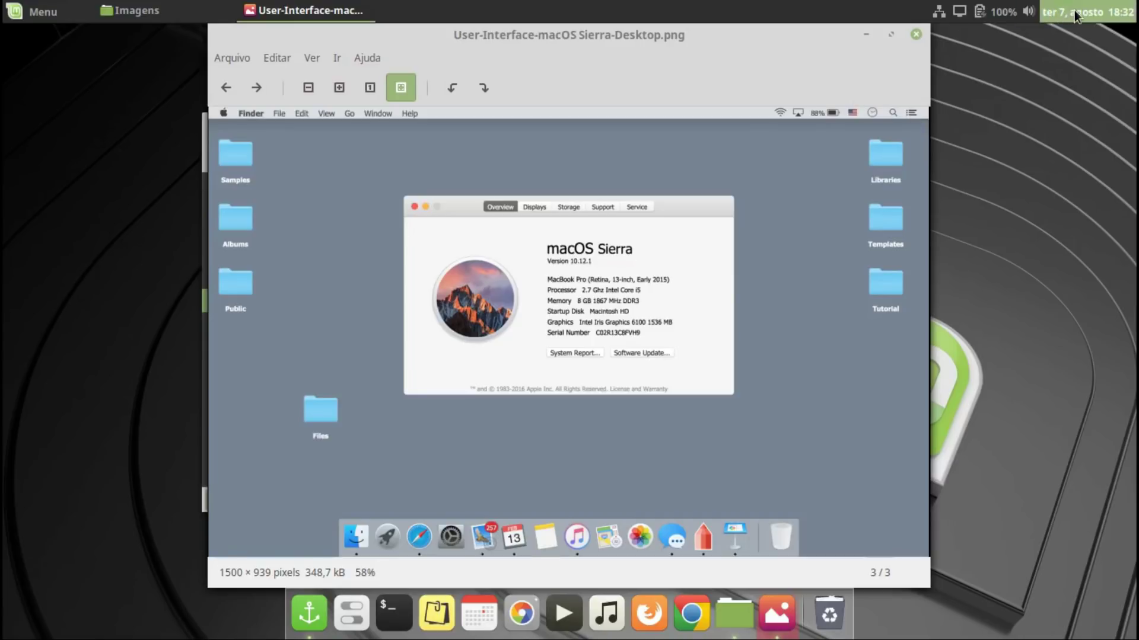
mouse_move(1065, 12)
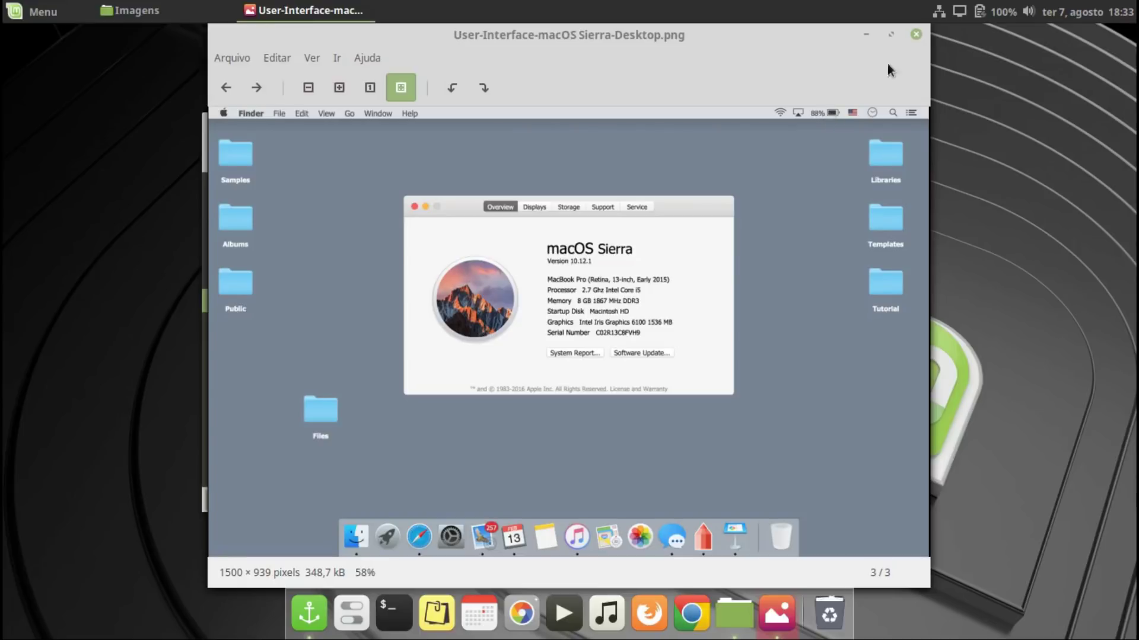
mouse_move(1013, 12)
left_click(866, 34)
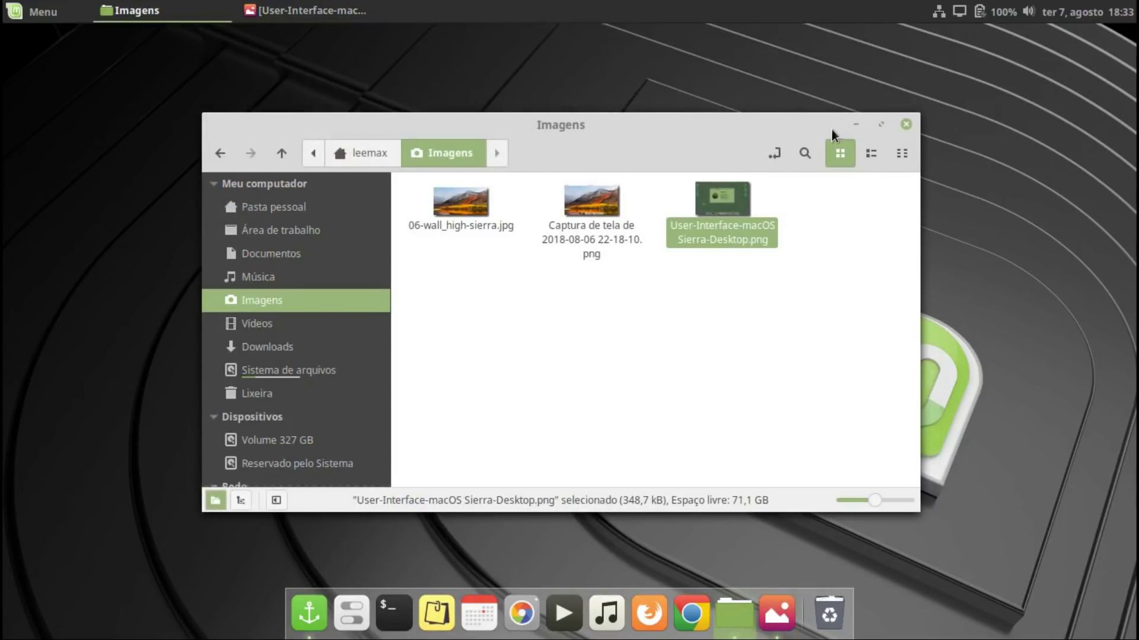
left_click(852, 123)
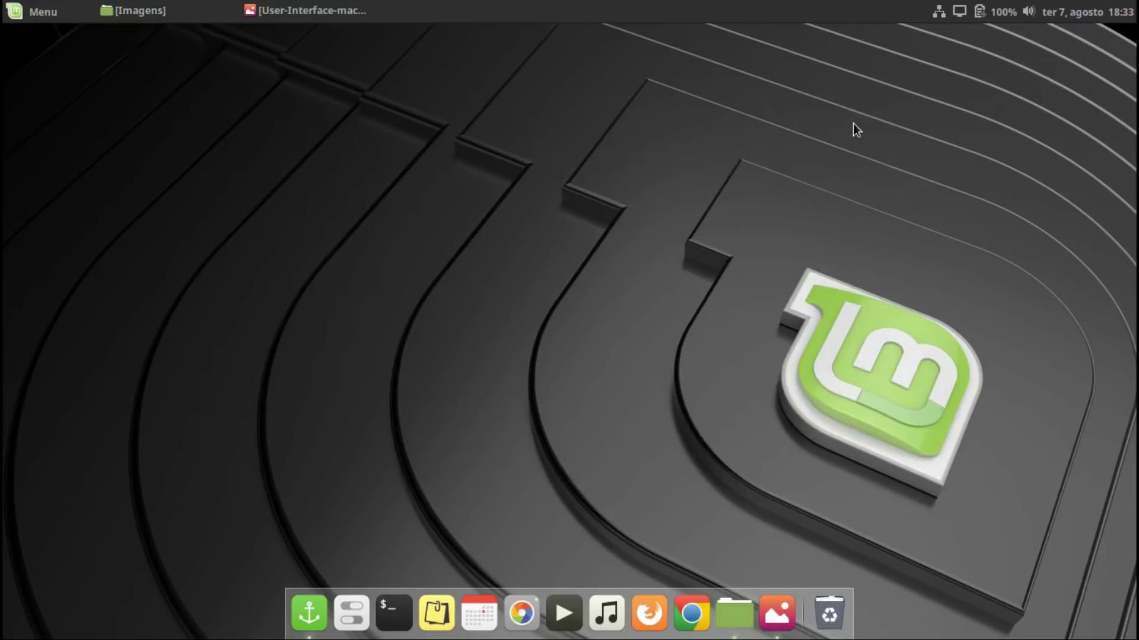
Open the theme settings and set the desktop (Área de Trabalho) theme to MacBuntu-XFCEMateCinnamon
right_click(556, 10)
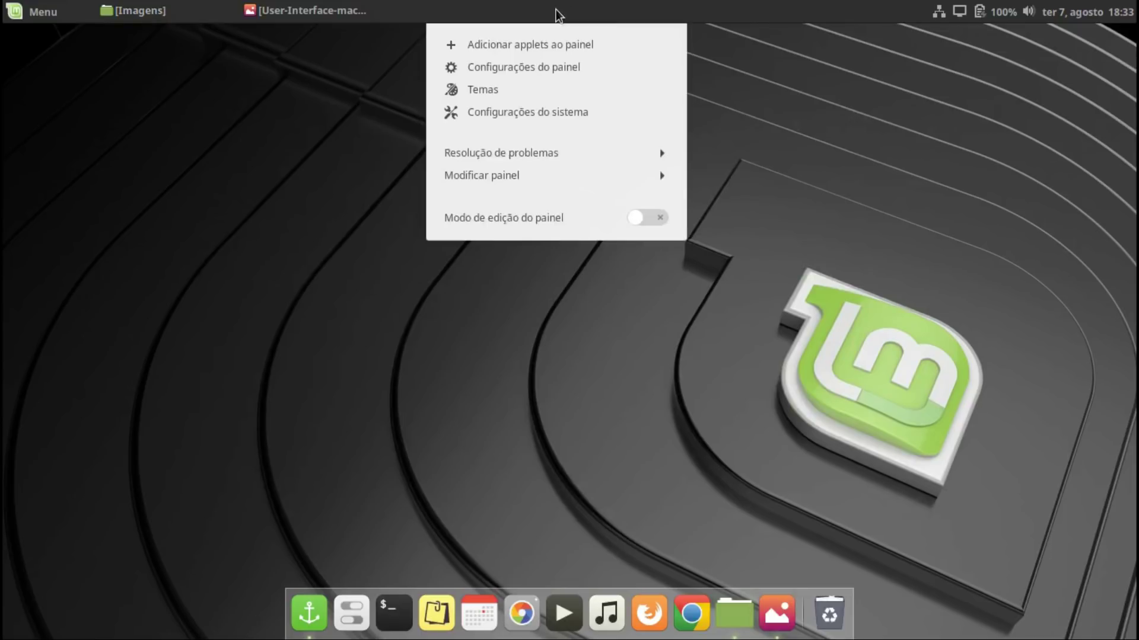
left_click(514, 82)
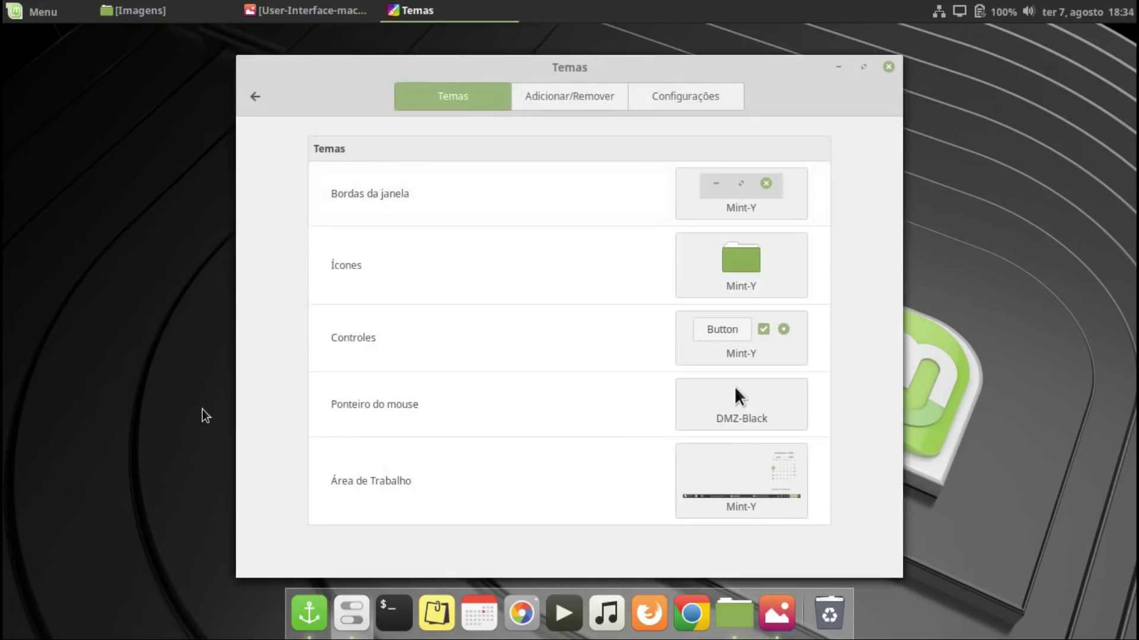
left_click(784, 478)
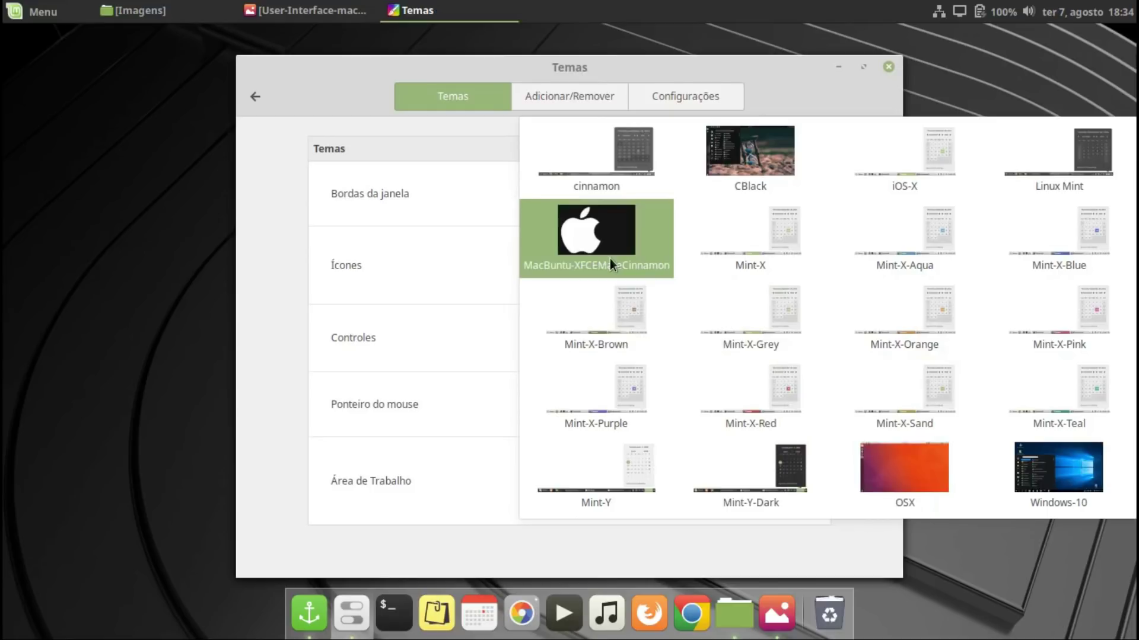
left_click(641, 248)
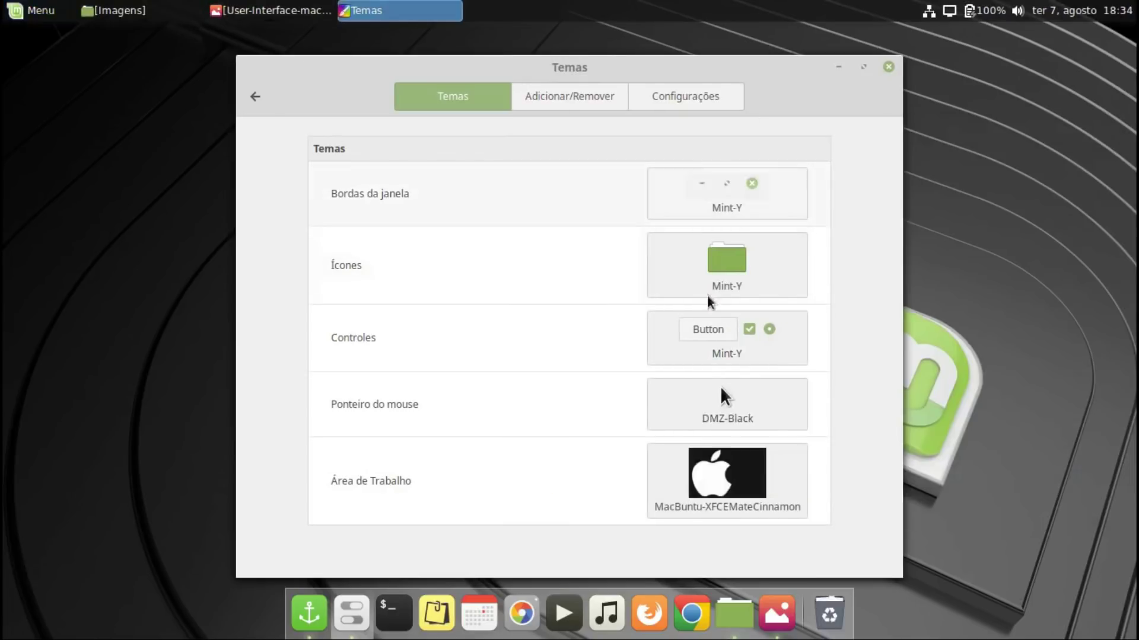
Set the desktop (Área de Trabalho) theme to iOS-X and the window borders to MacBuntu-XFCEMateCinnamon
left_click(710, 450)
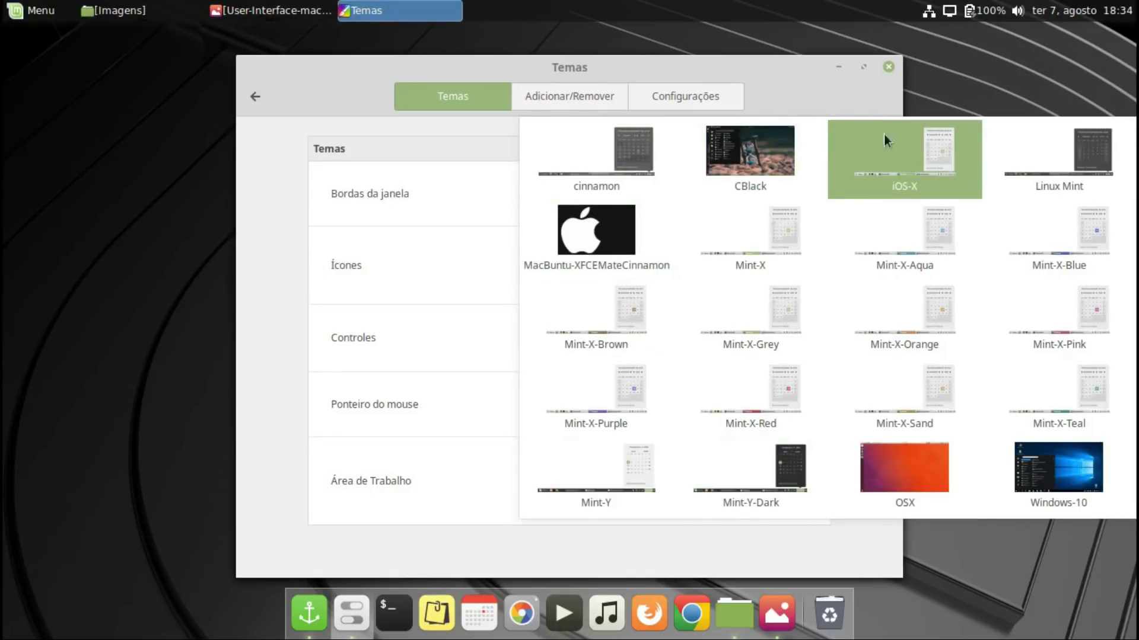
left_click(946, 155)
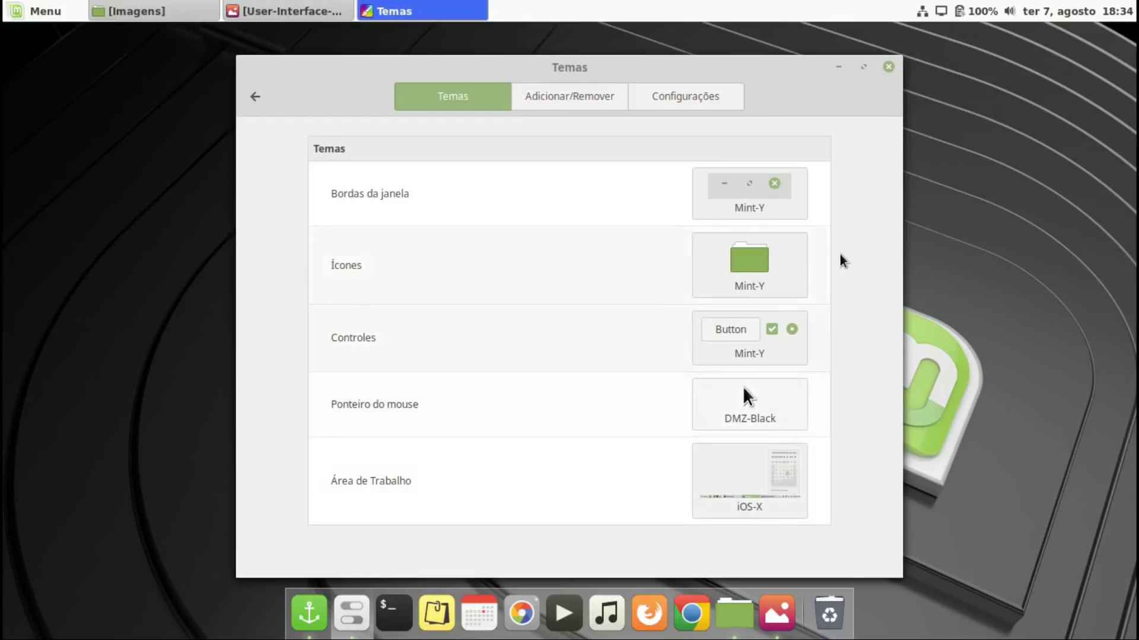
left_click(779, 185)
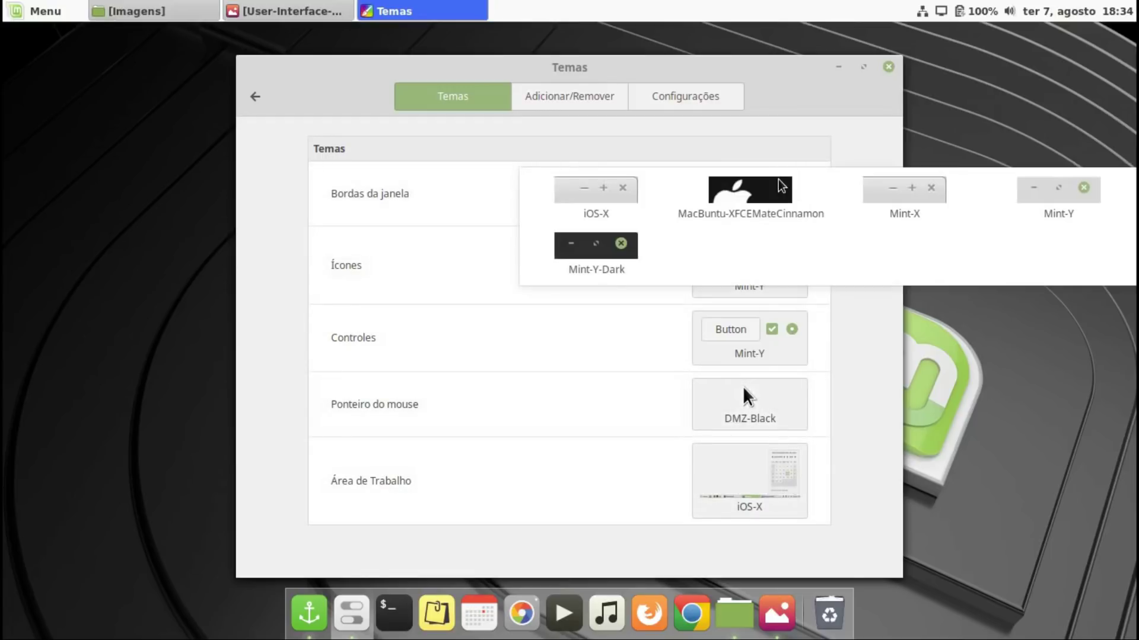
left_click(801, 212)
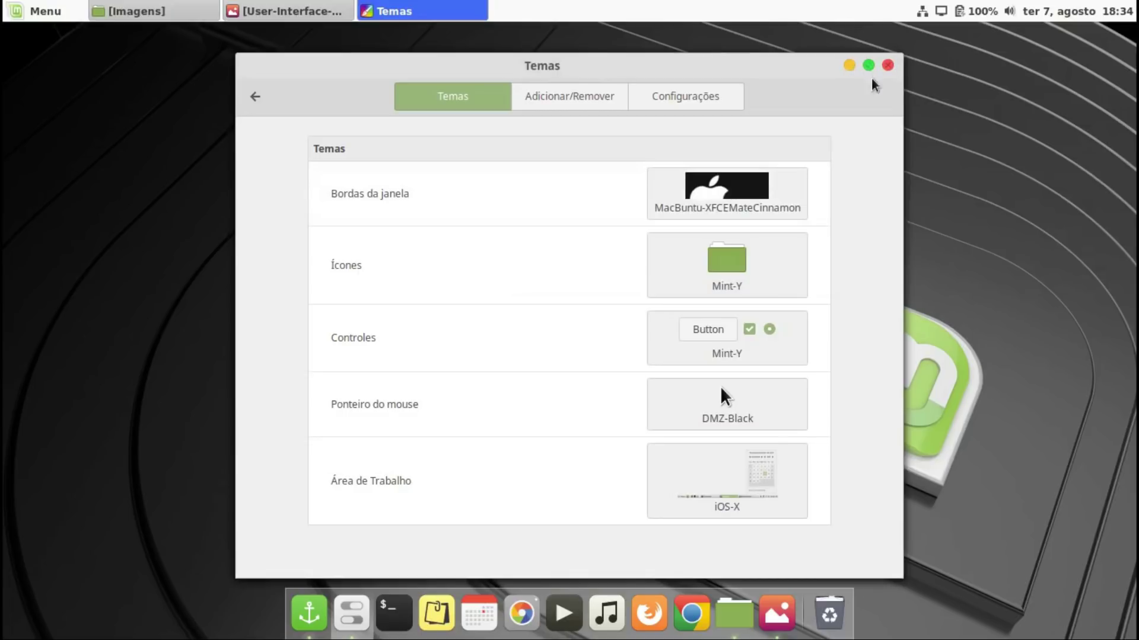
Look through the available icon themes and set the icons (Ícones) to MacBuntu-OS
left_click(752, 248)
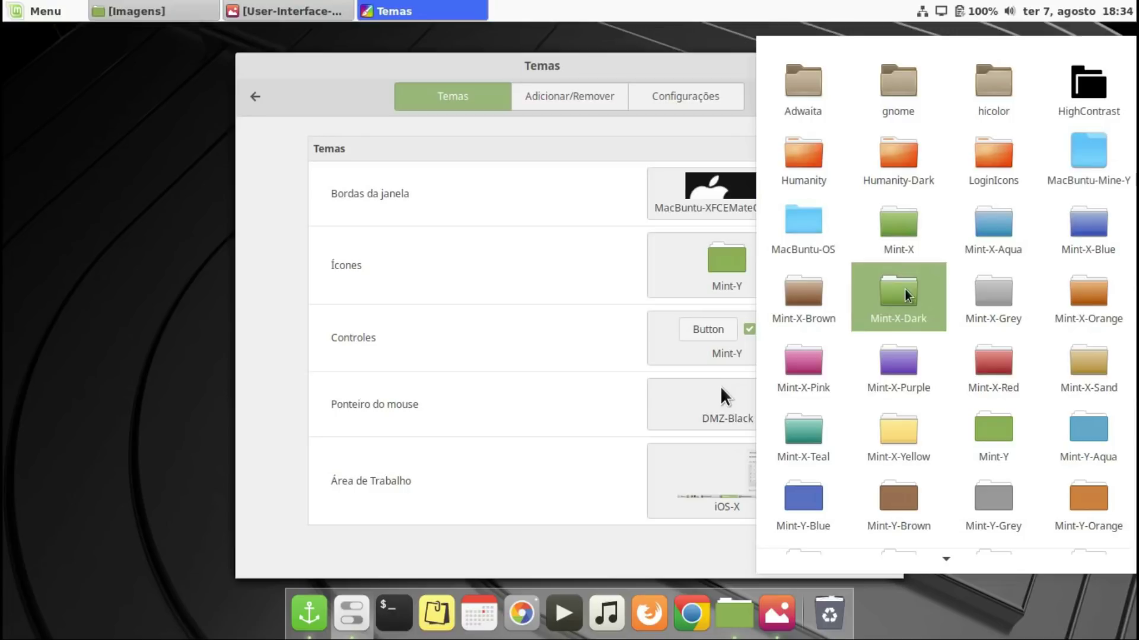
scroll(906, 295, "down", 3)
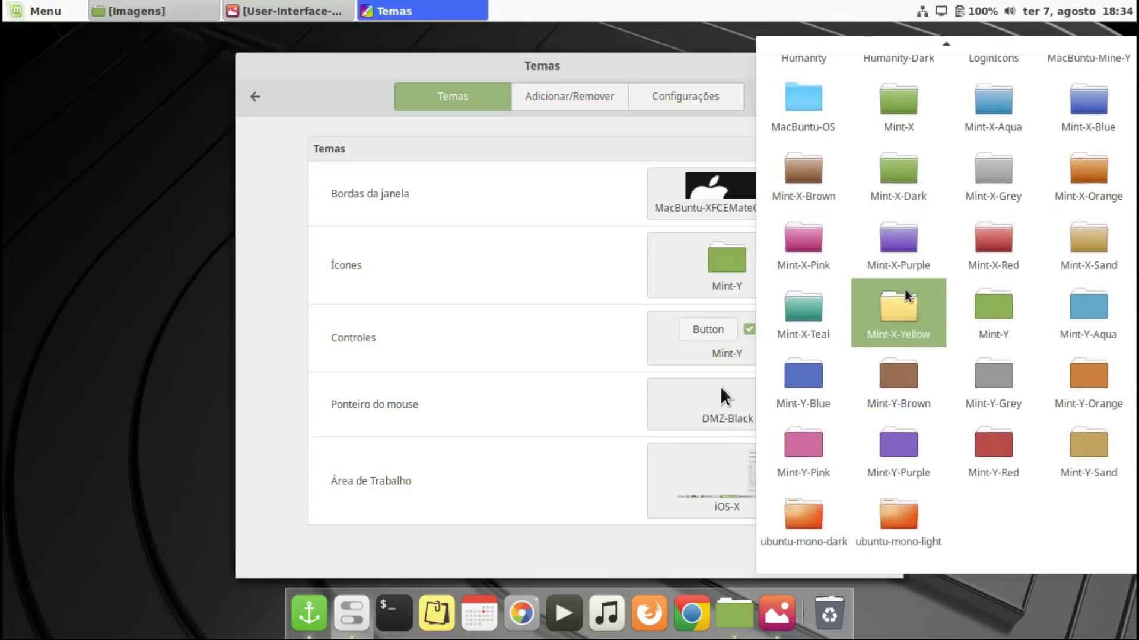
scroll(906, 295, "up", 3)
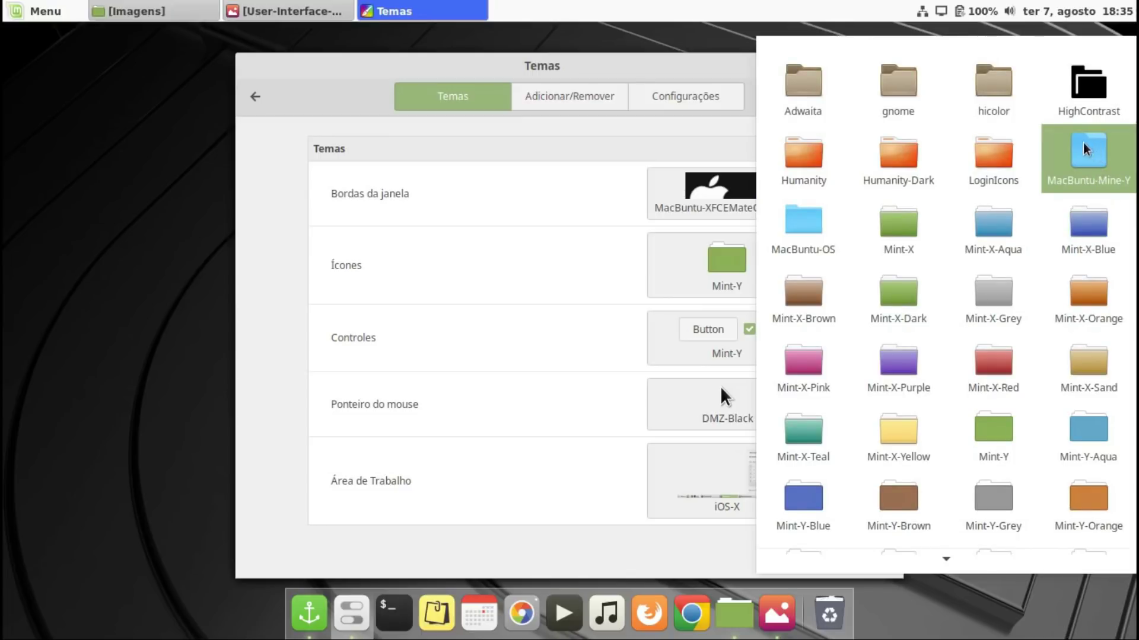
left_click(793, 246)
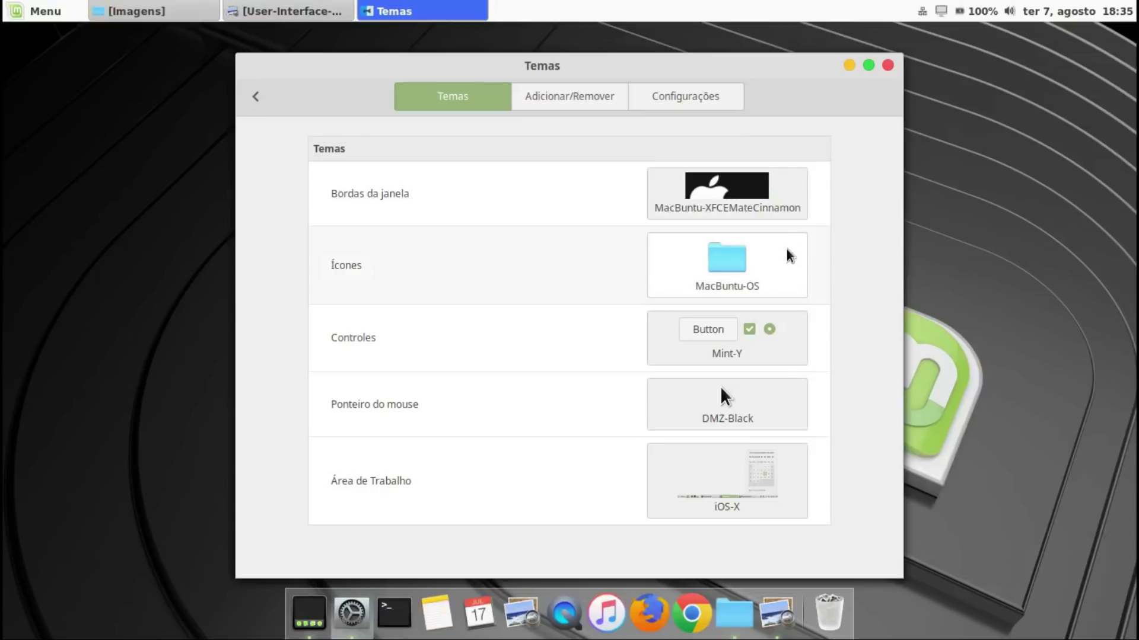
Set the controls (Controles) theme to MacBuntu-XFCEMateCinnamon and the mouse pointer to Macbuntu-OSX-cursors
left_click(779, 346)
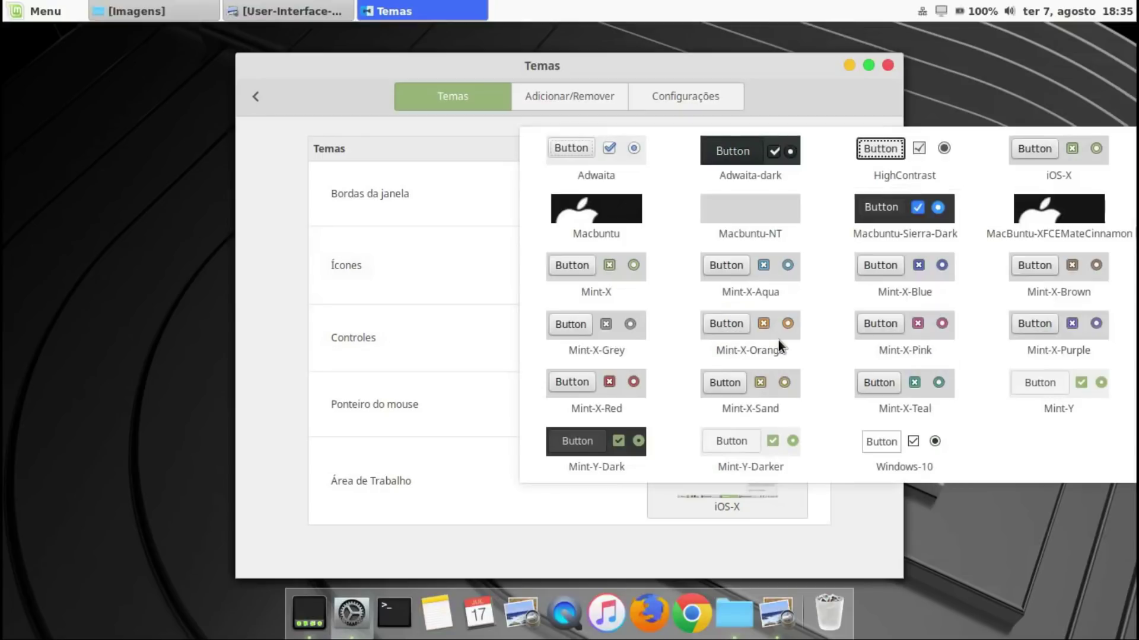
left_click(1006, 218)
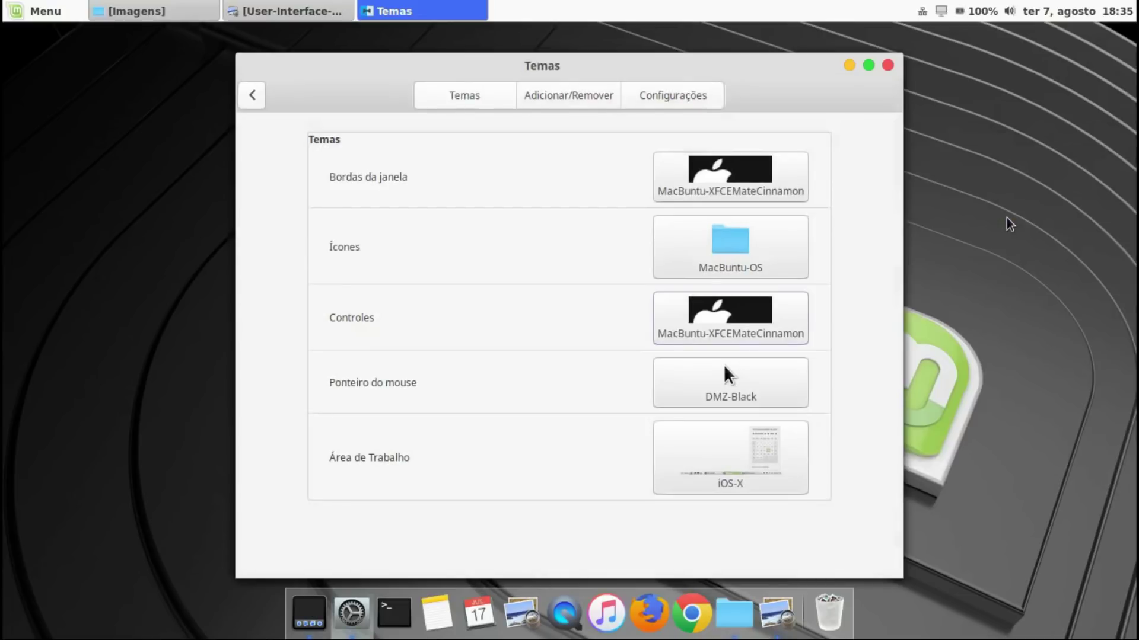
left_click(760, 388)
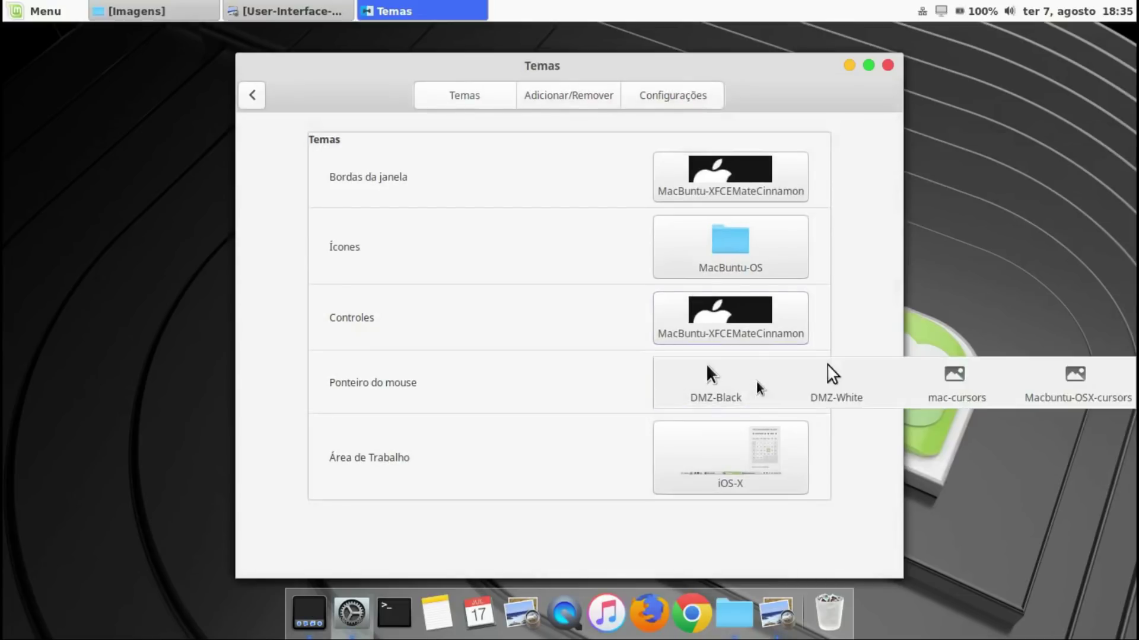
left_click(1033, 393)
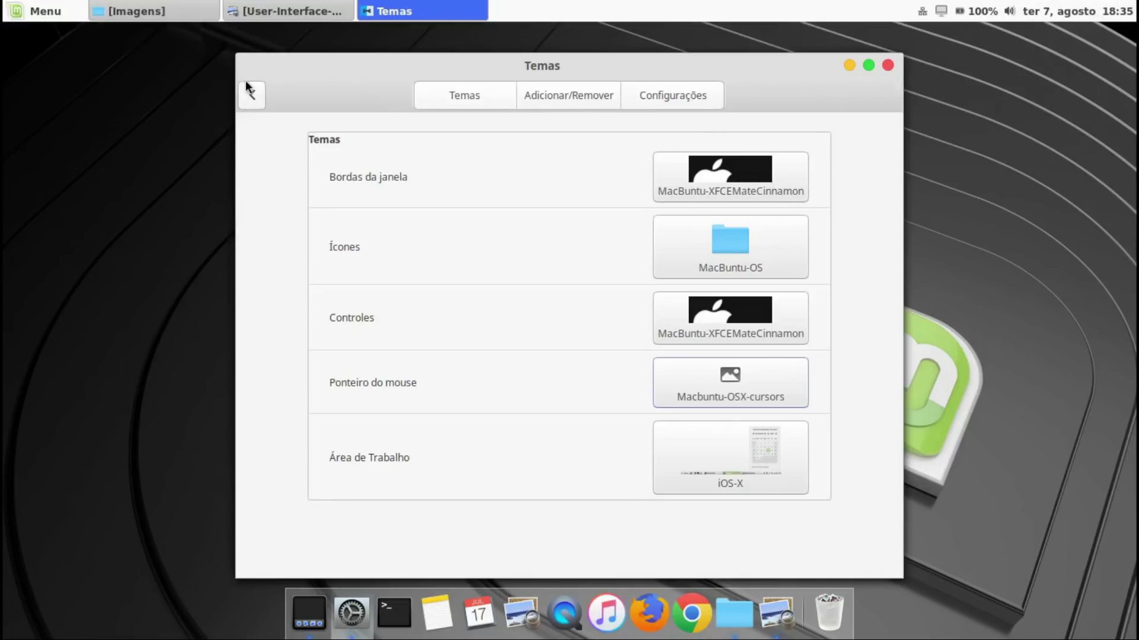
Find the Janelas settings among the system settings and assign Minimizar, Maximizar and Fechar, in that order, to the title bar's left side
left_click(255, 93)
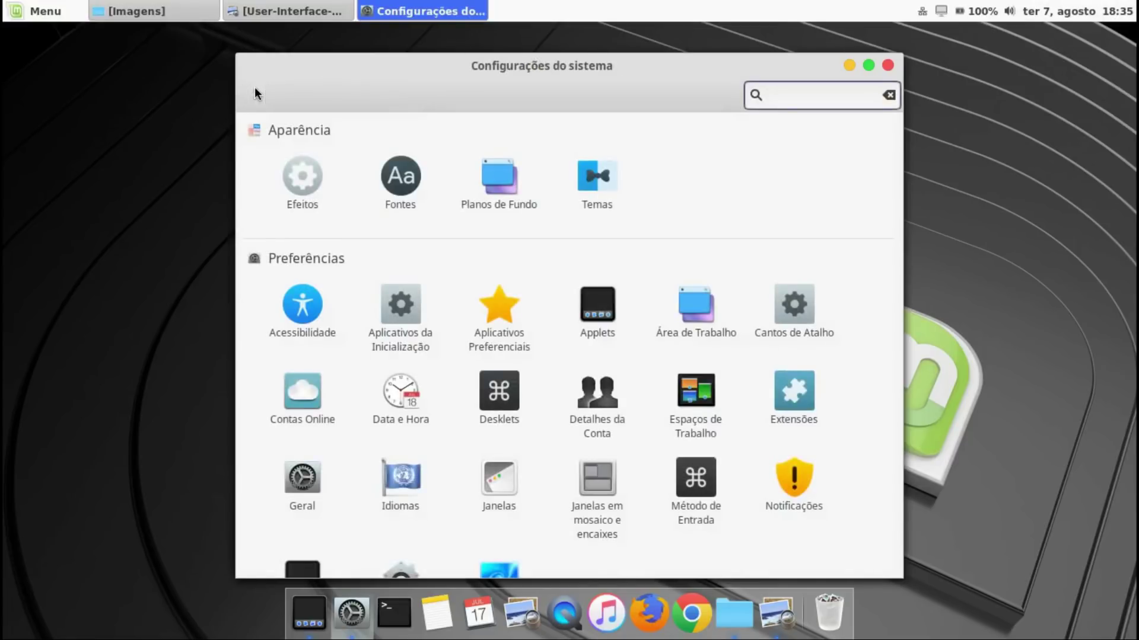
type("jane")
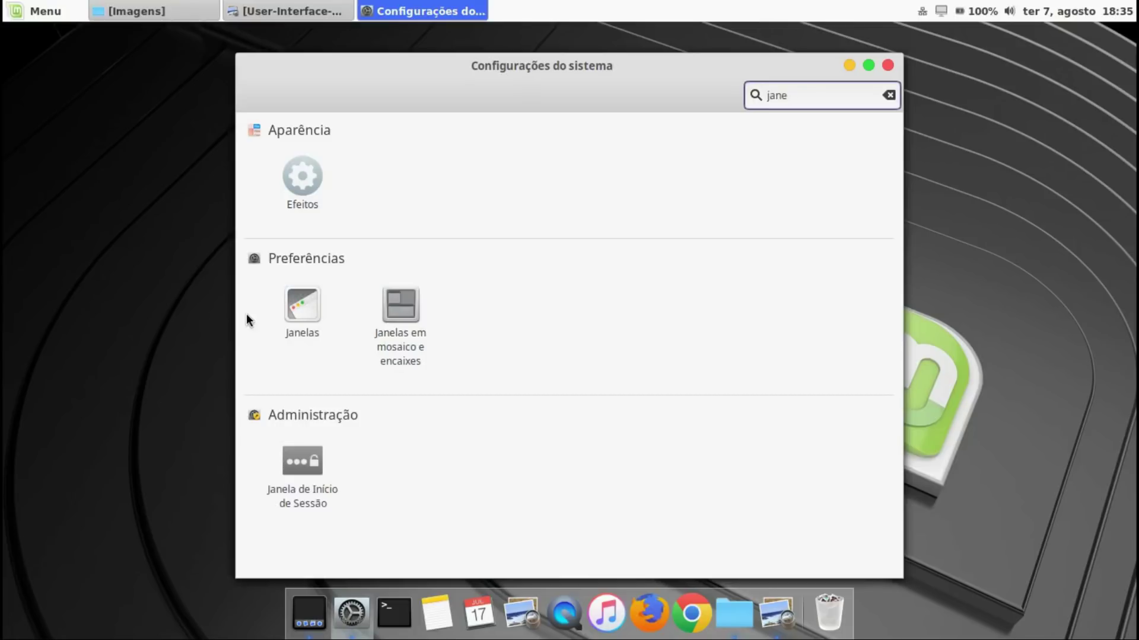
left_click(301, 311)
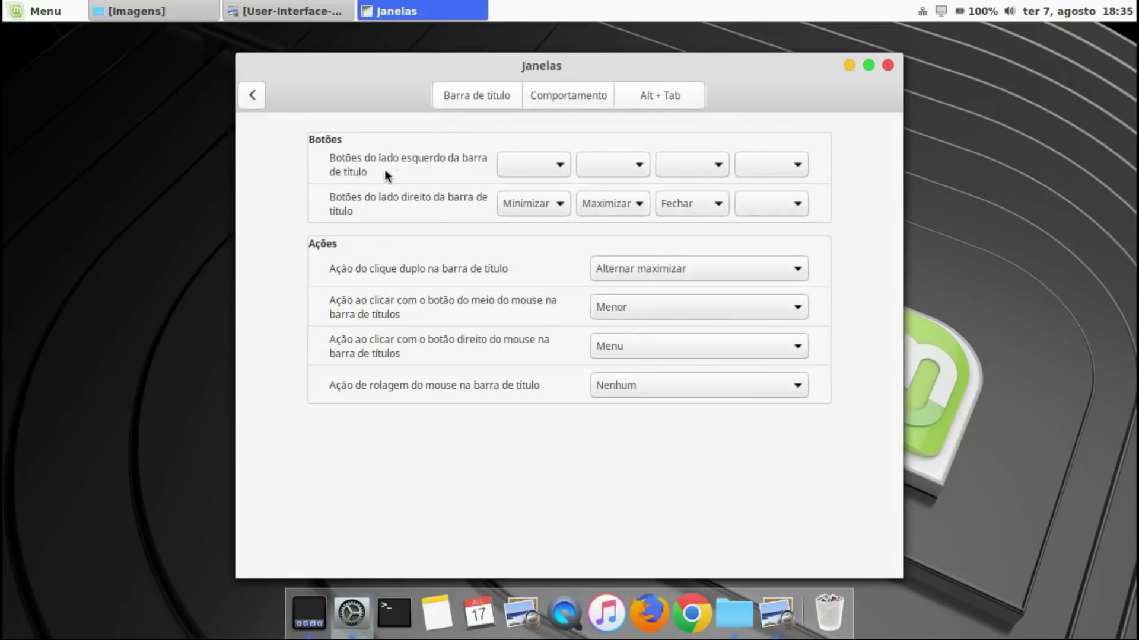
left_click(550, 163)
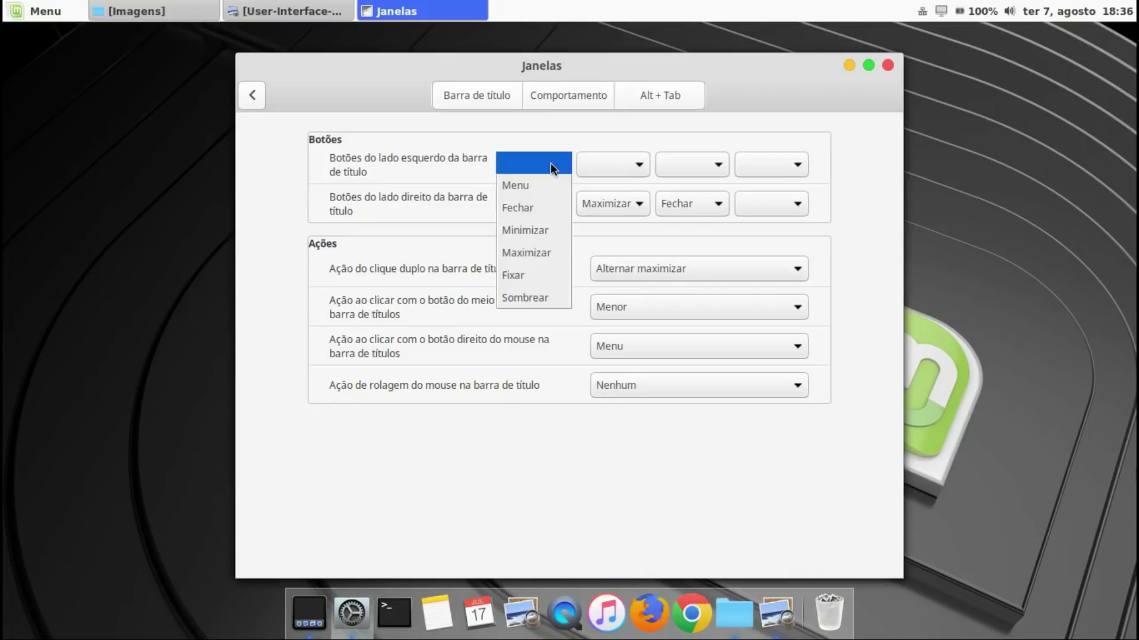
left_click(544, 230)
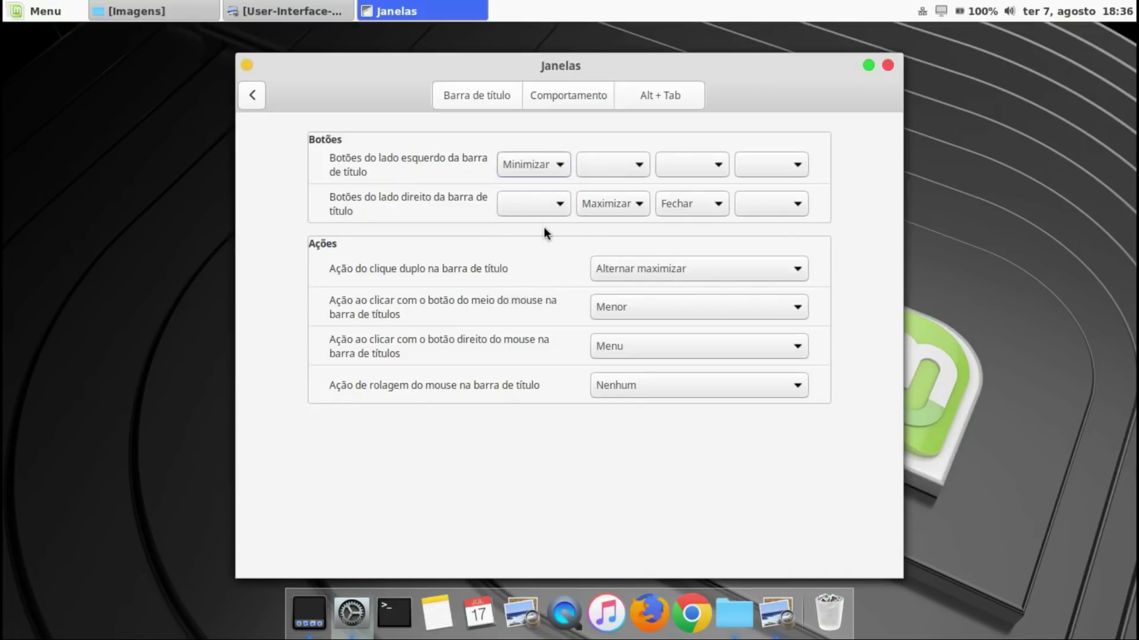
left_click(624, 163)
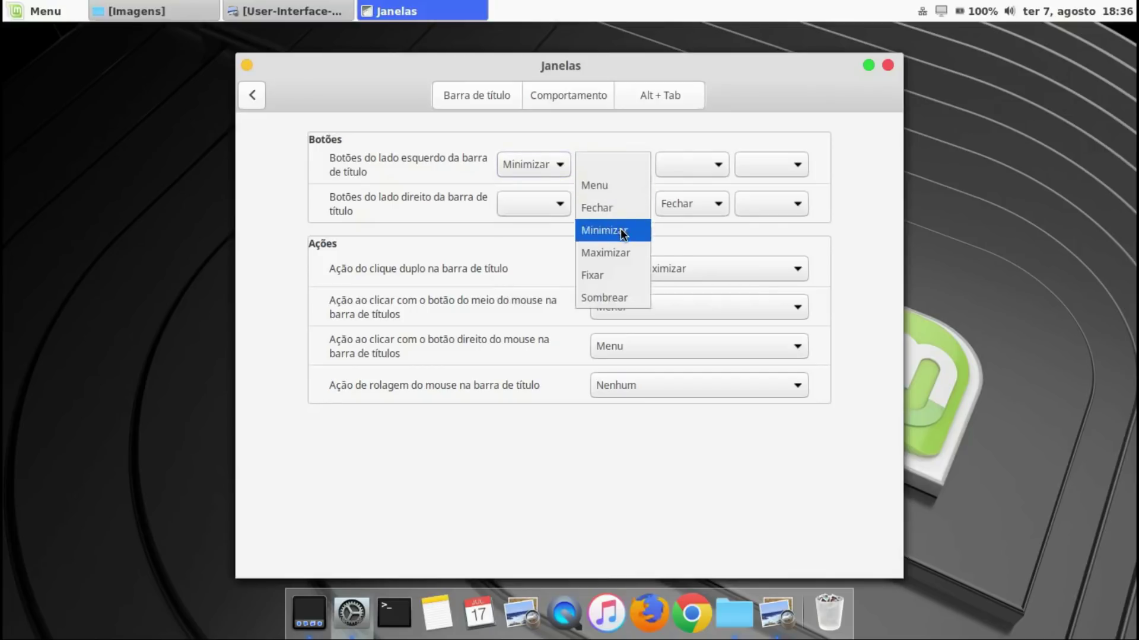
left_click(626, 247)
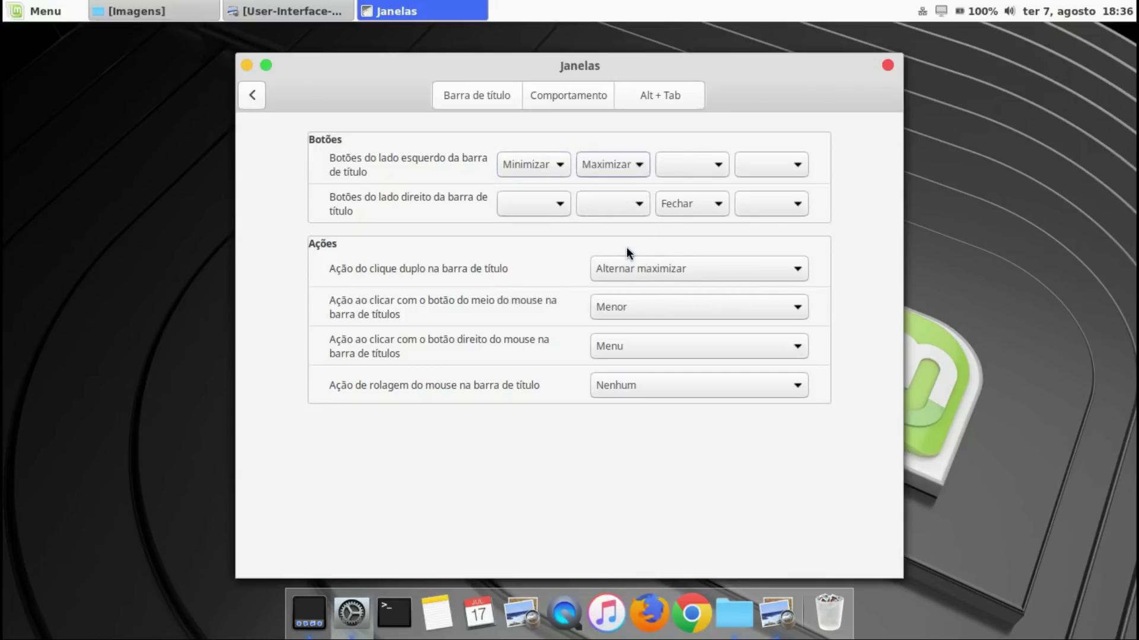
left_click(717, 168)
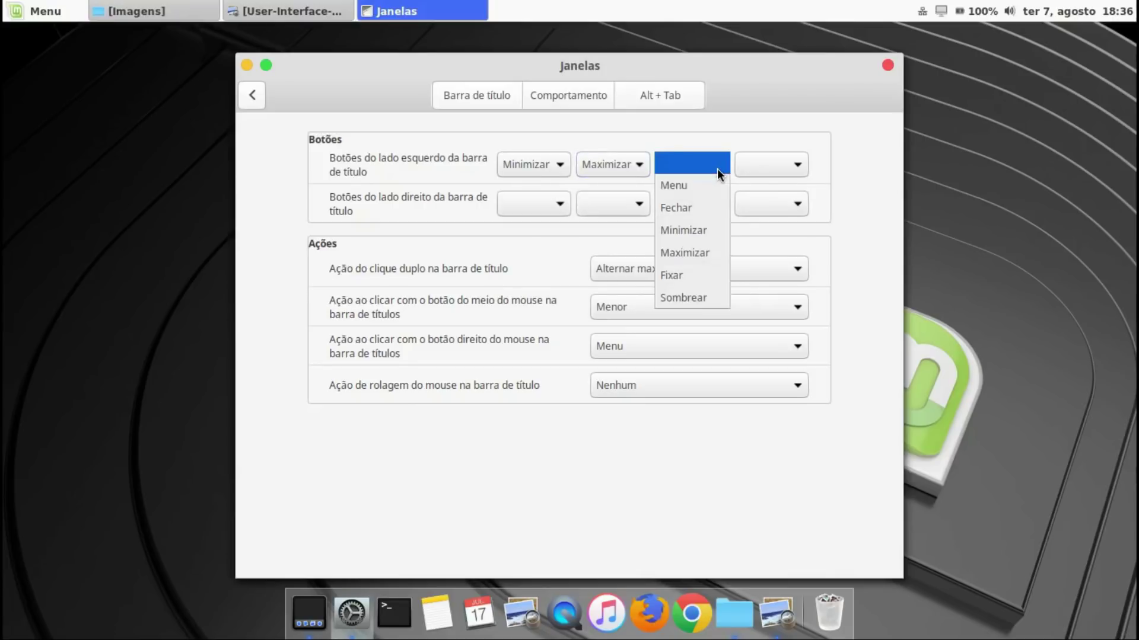
left_click(710, 210)
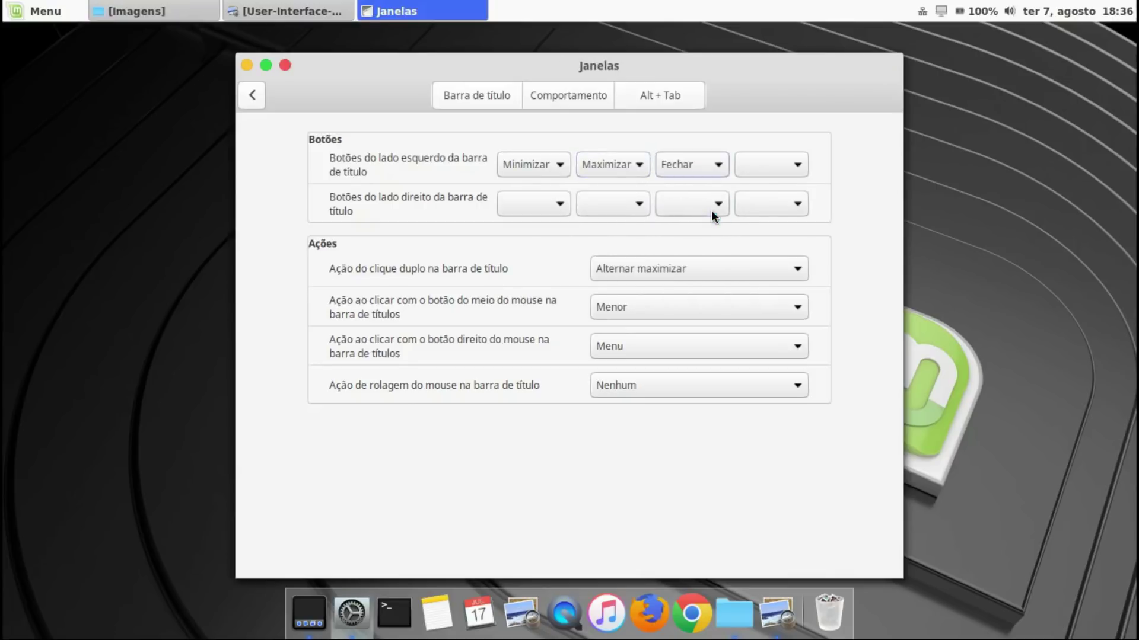
Reorder the left-side title bar buttons to Fechar, Maximizar, Minimizar, and close the system settings
left_click(553, 169)
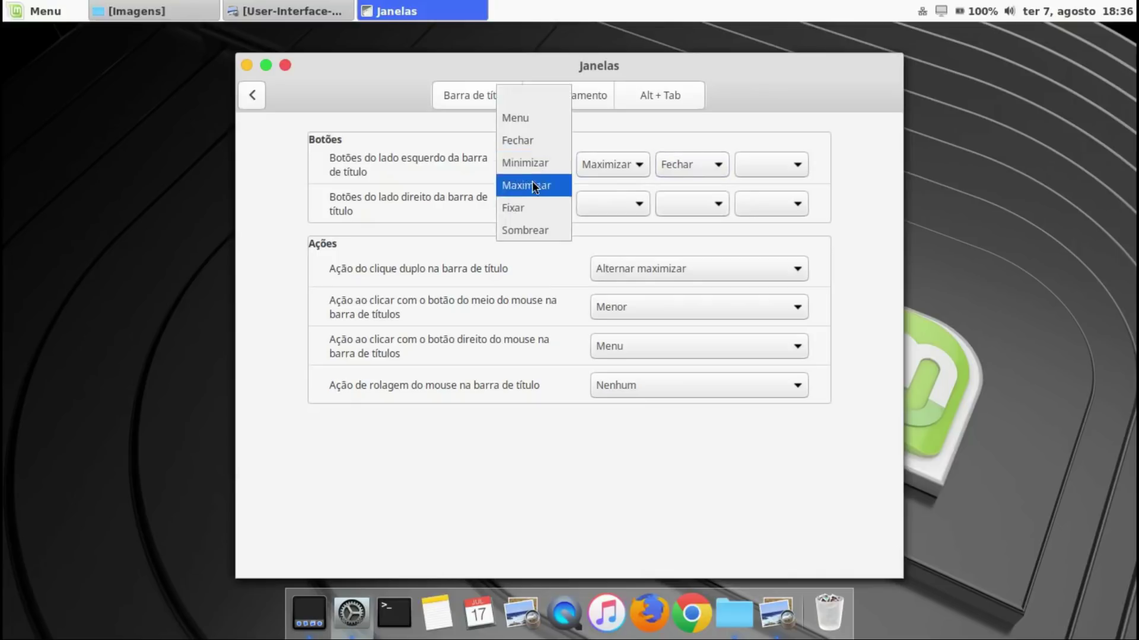
left_click(541, 140)
left_click(670, 164)
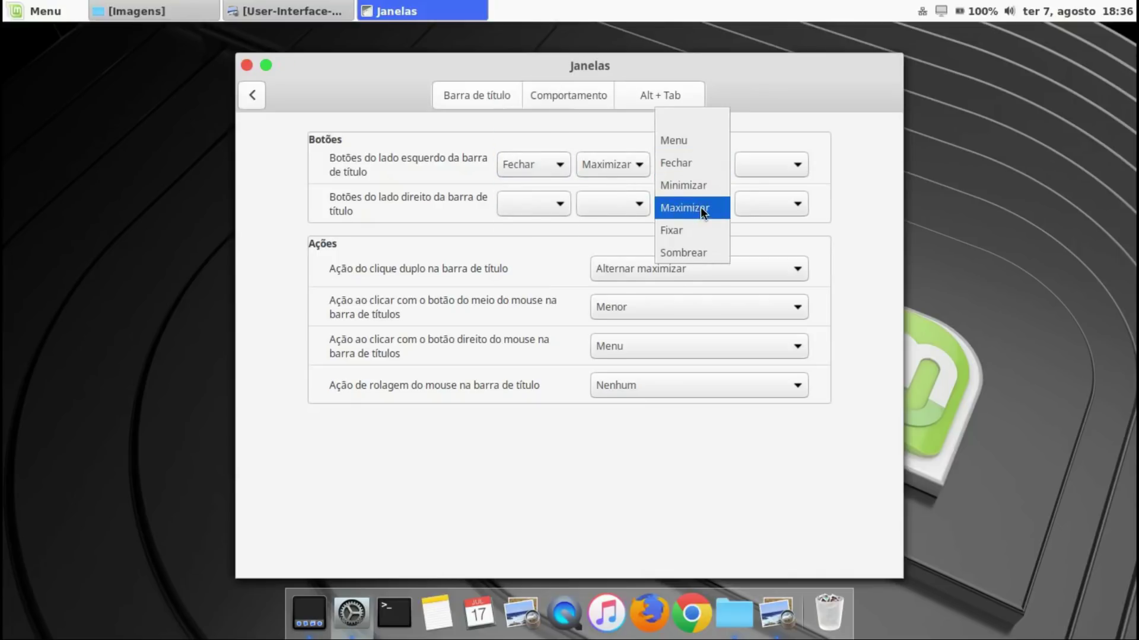
left_click(700, 207)
left_click(631, 158)
left_click(678, 166)
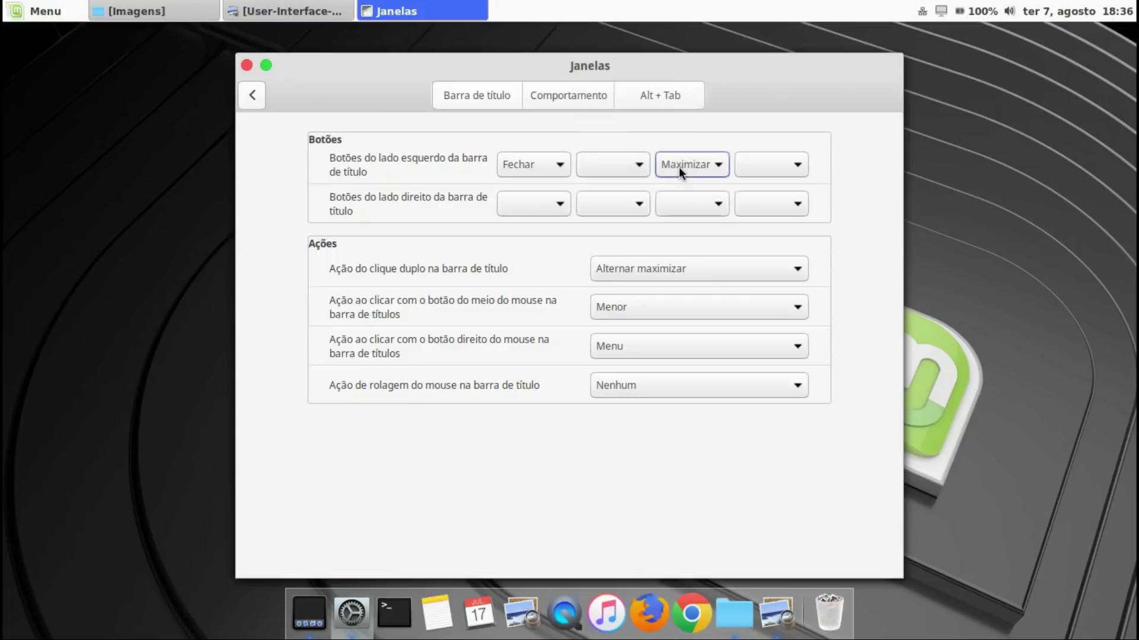
left_click(695, 144)
left_click(634, 164)
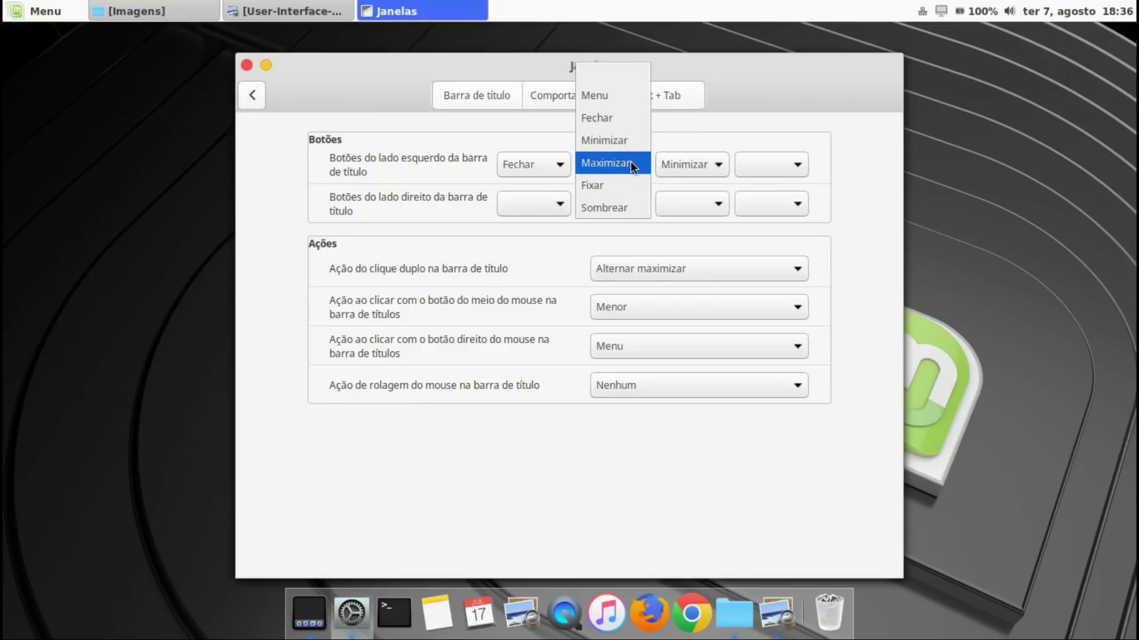
left_click(629, 161)
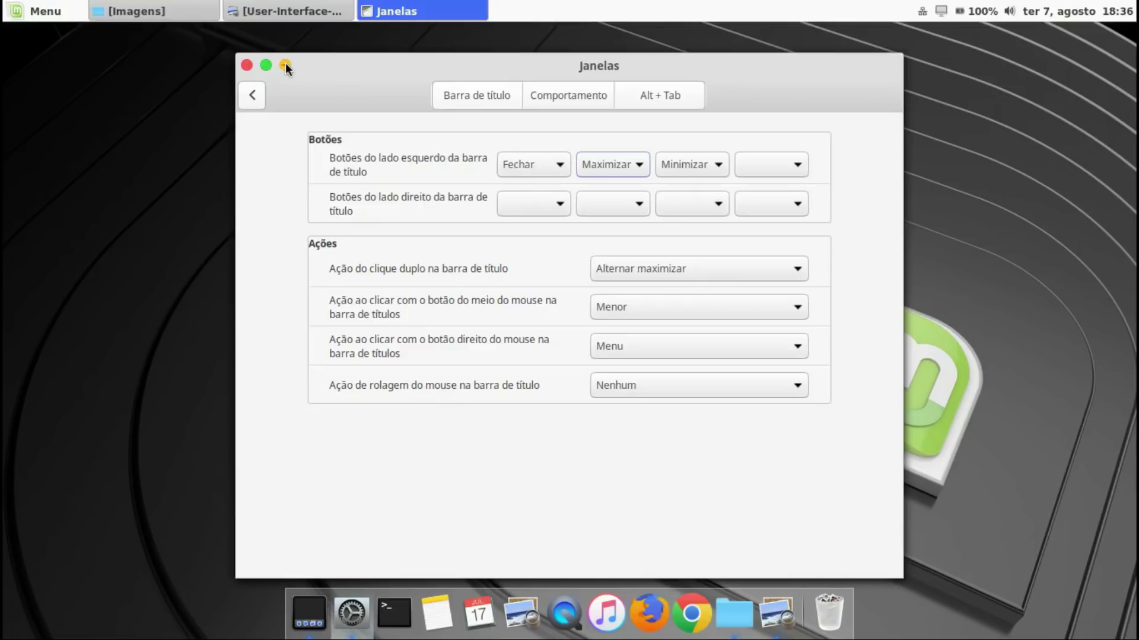
left_click(254, 93)
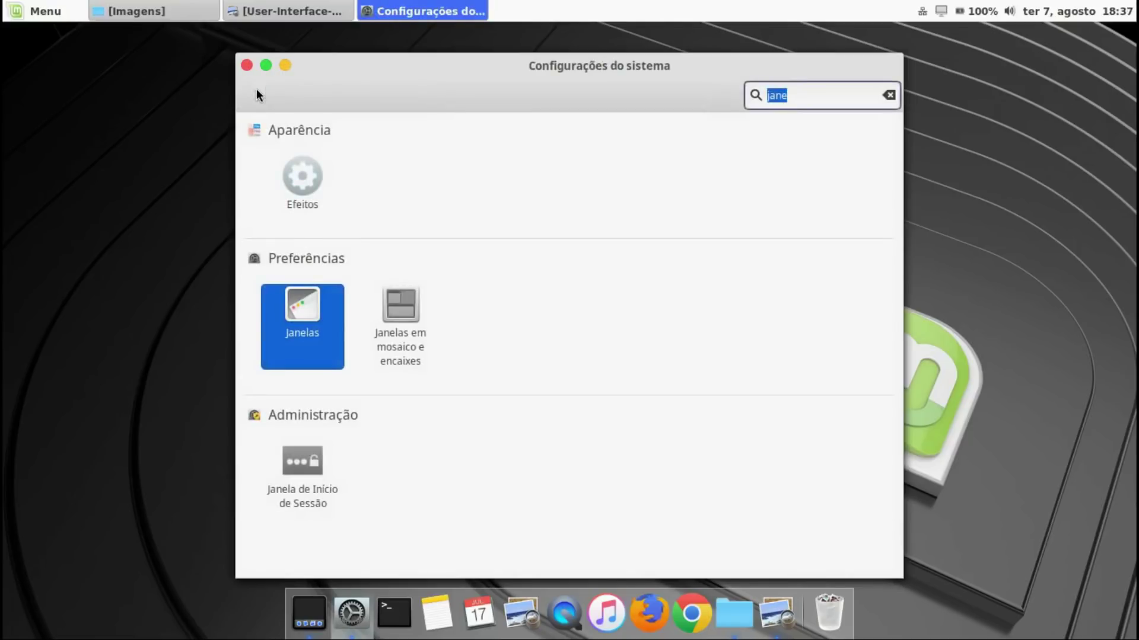
left_click(890, 95)
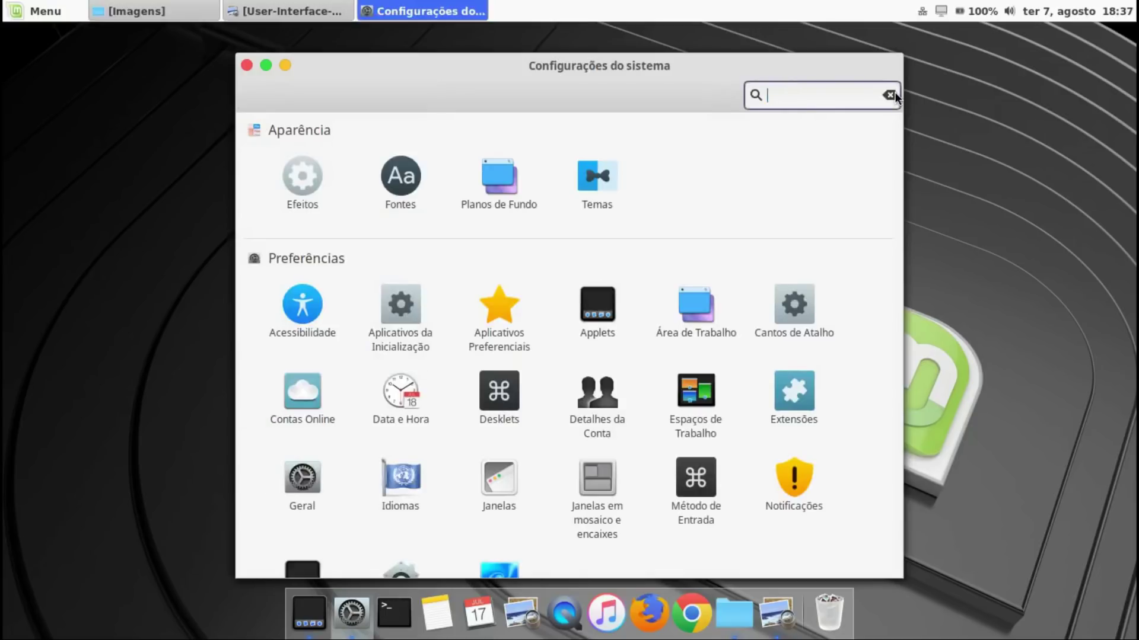
left_click(247, 66)
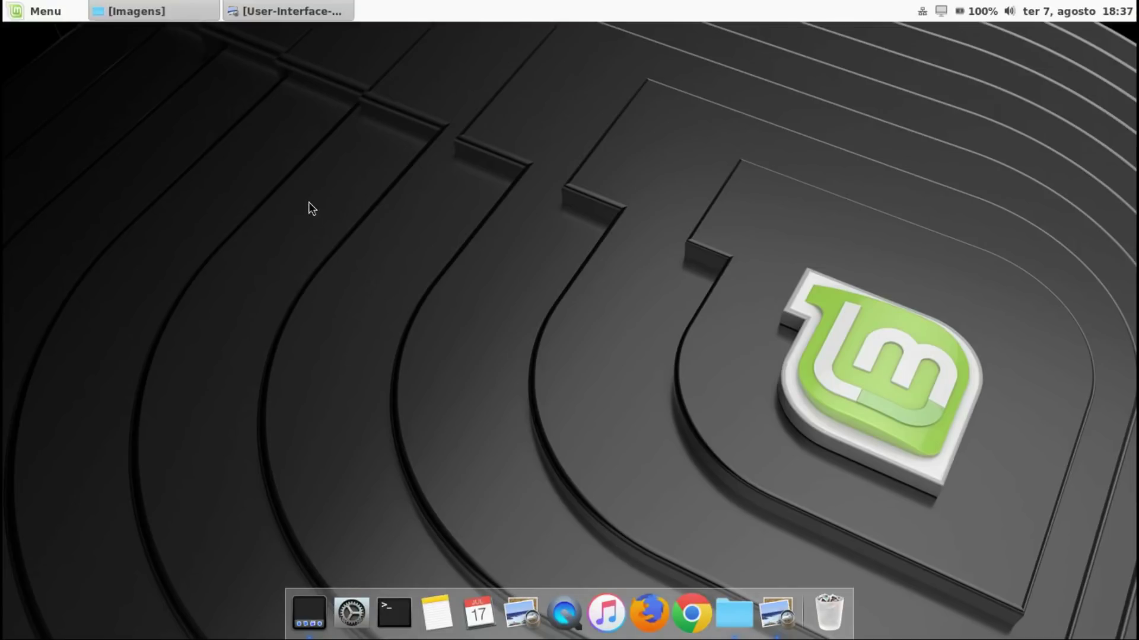
Change the desktop background to the 2880x1494 "06-wall_high-sier..." picture from the Imagens folder and close the background settings
right_click(338, 166)
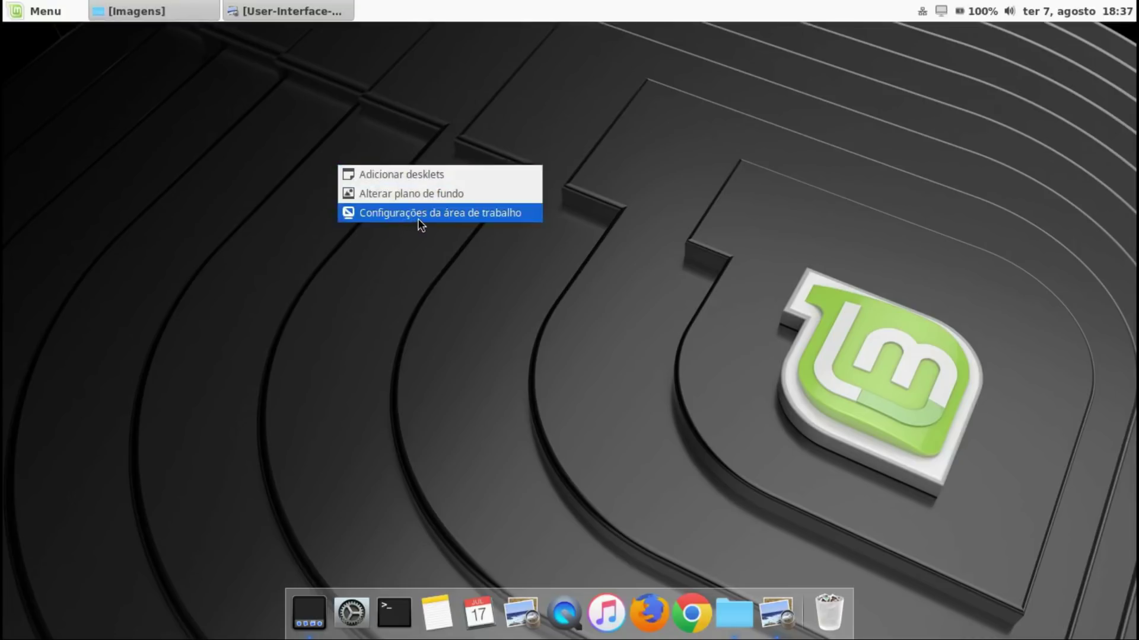
left_click(460, 202)
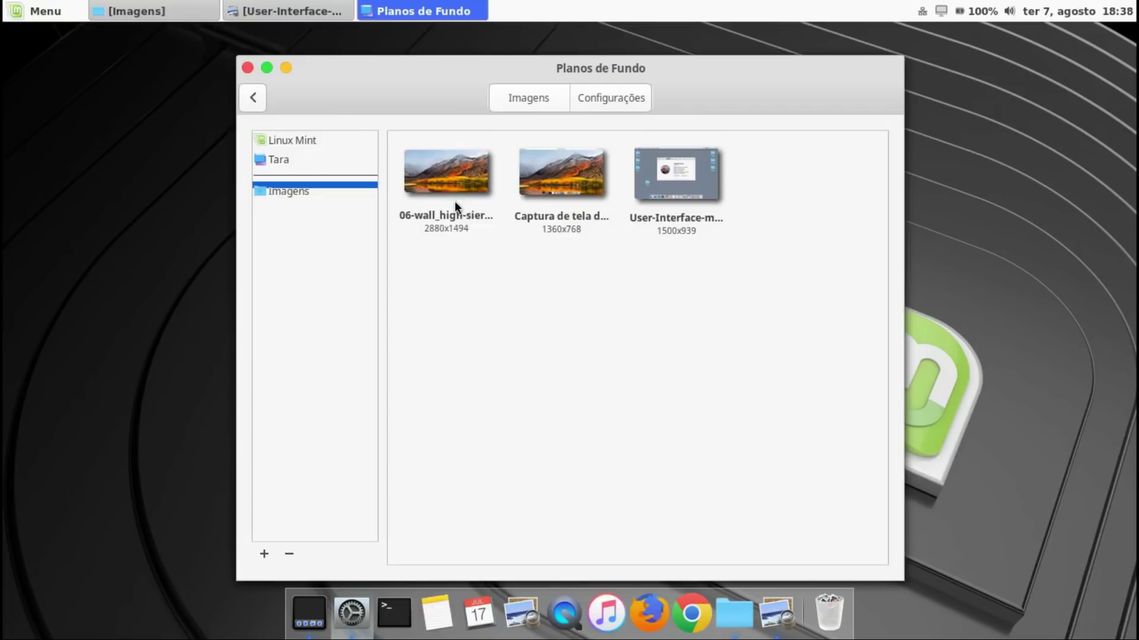
left_click(454, 201)
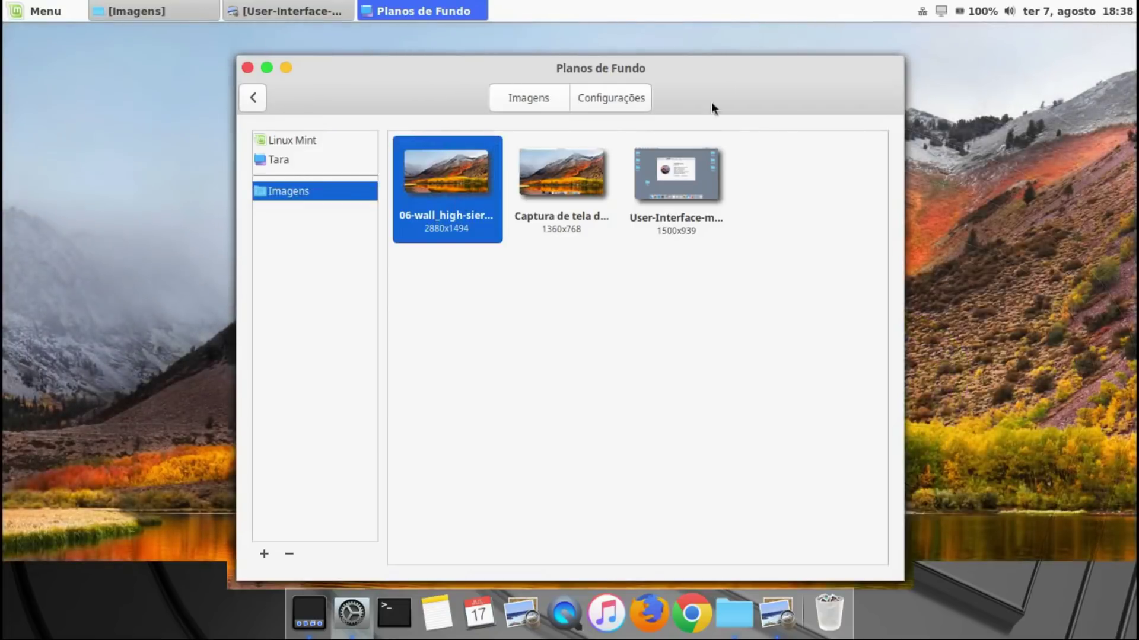
left_click(248, 68)
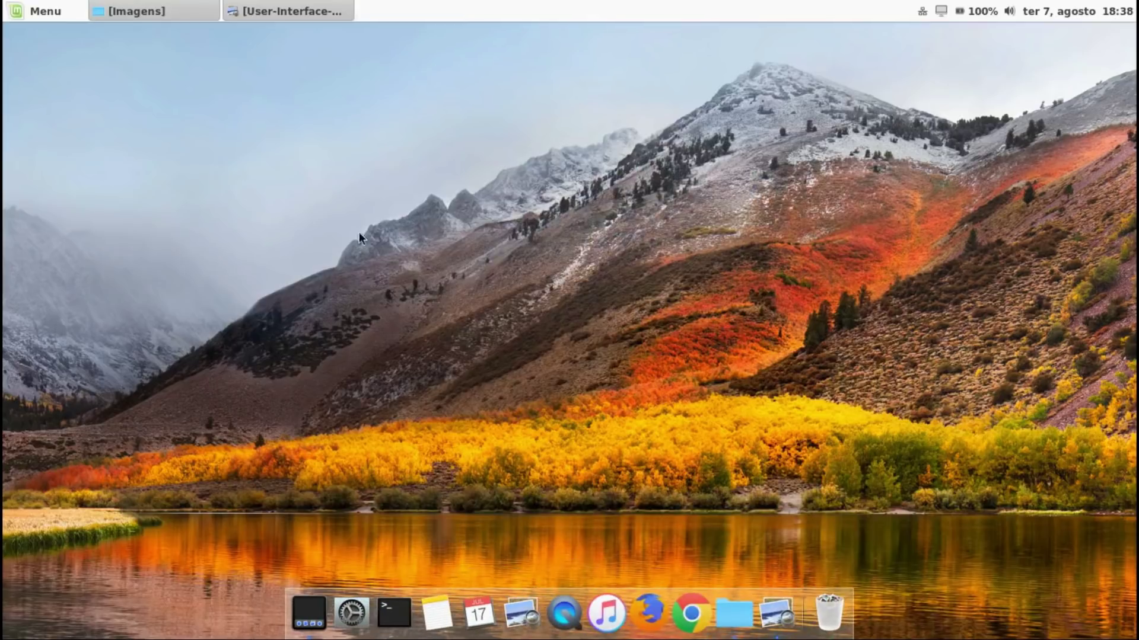
Enable a custom icon for the panel menu in its settings, browse the .icons folder for icon images, and cancel the icon selection
right_click(55, 9)
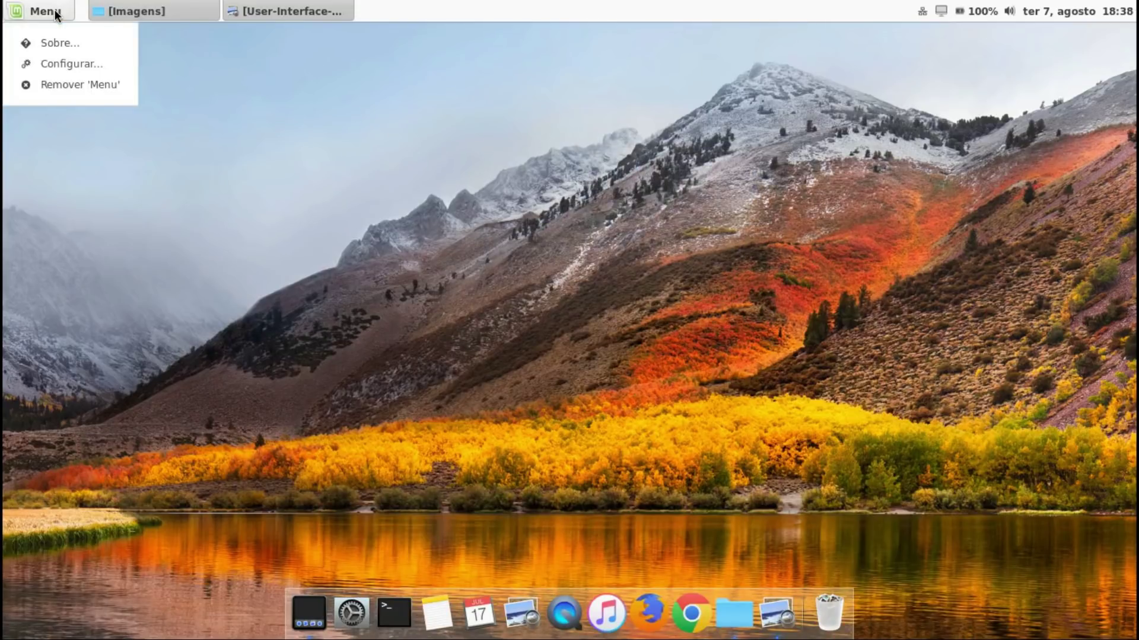
left_click(112, 64)
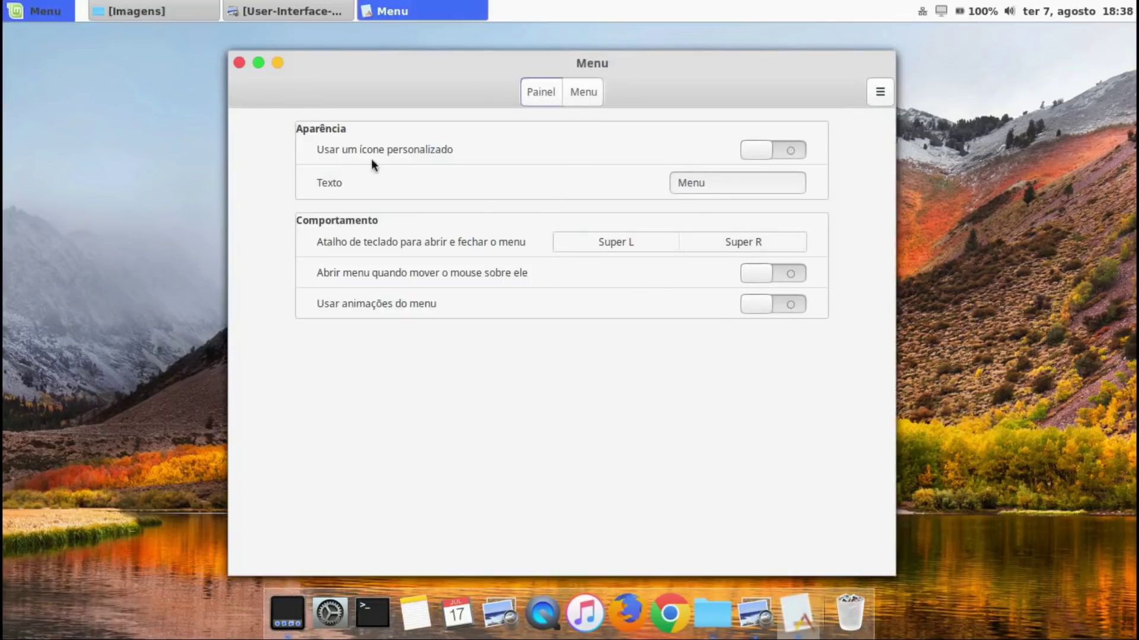
left_click(798, 146)
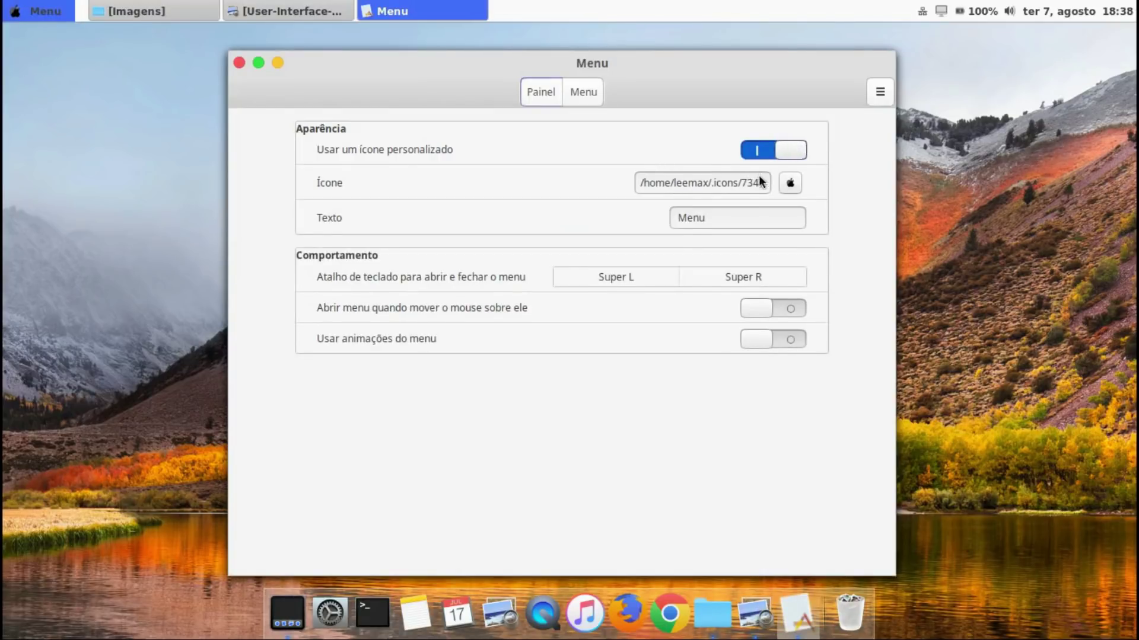
left_click(790, 184)
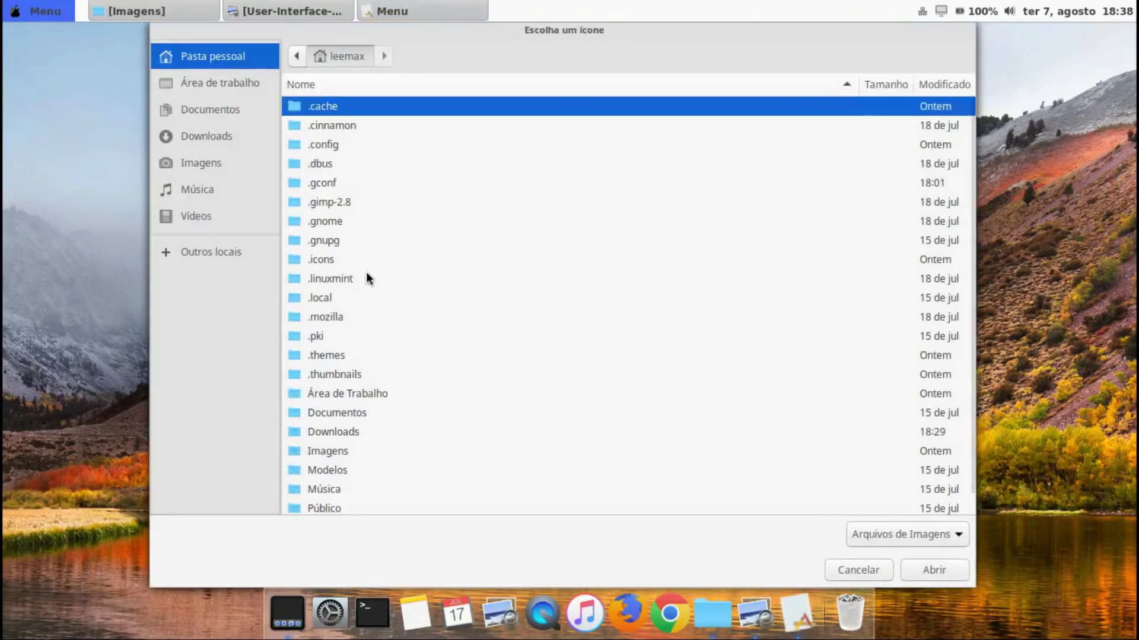
double_click(325, 259)
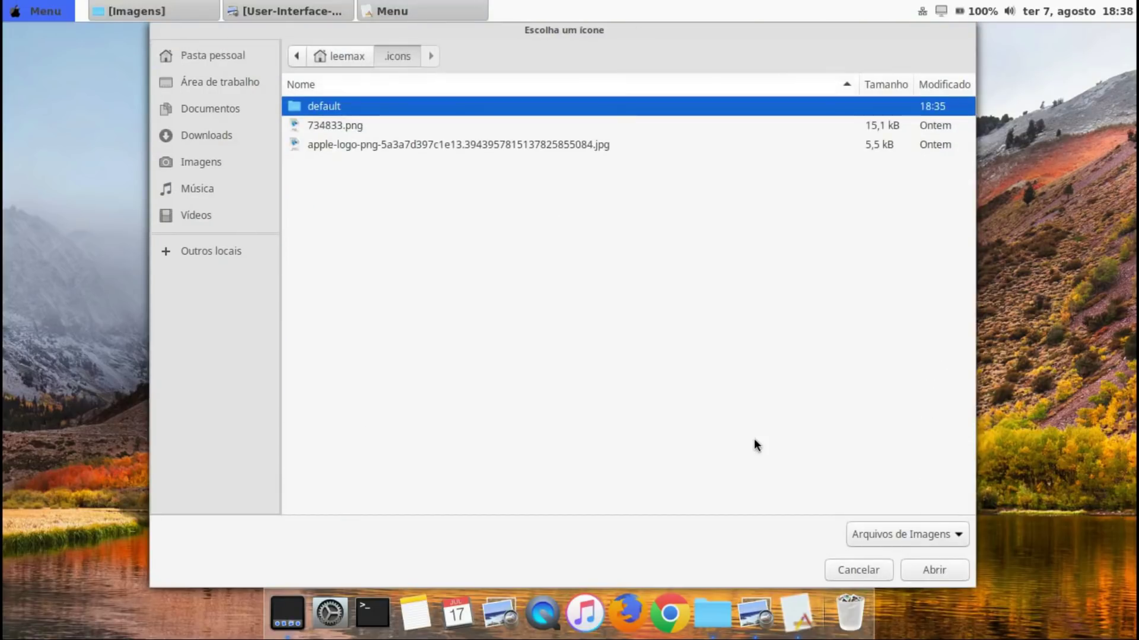
left_click(860, 570)
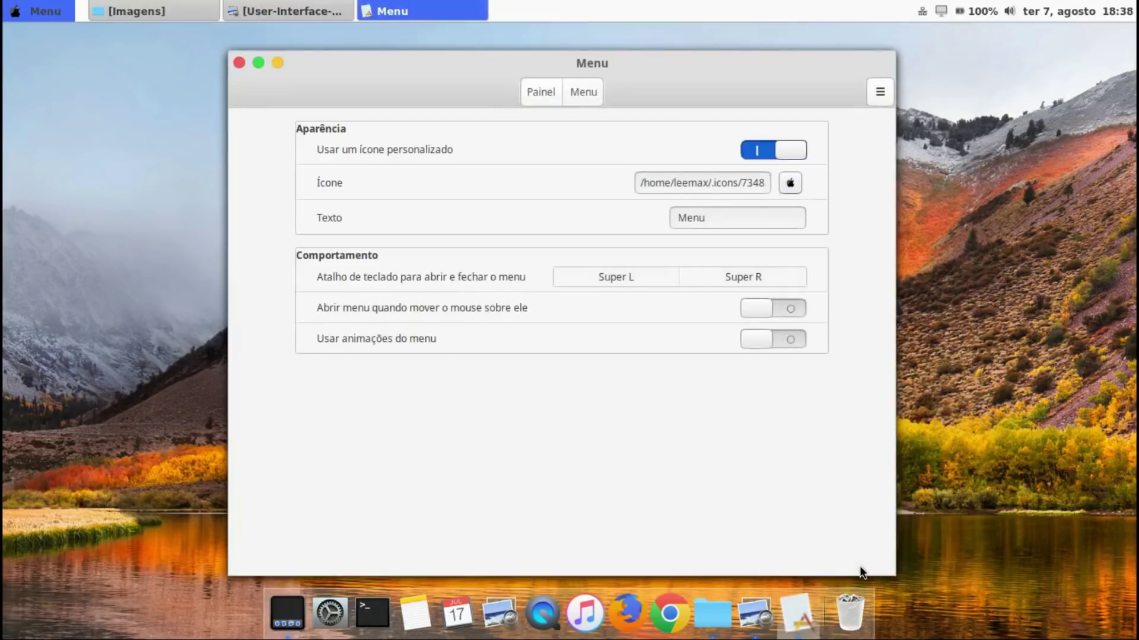
Clear the panel menu's Texto label in its settings
left_click(717, 217)
key("BackSpace")
key("BackSpace")
key("BackSpace")
key("BackSpace")
key("BackSpace")
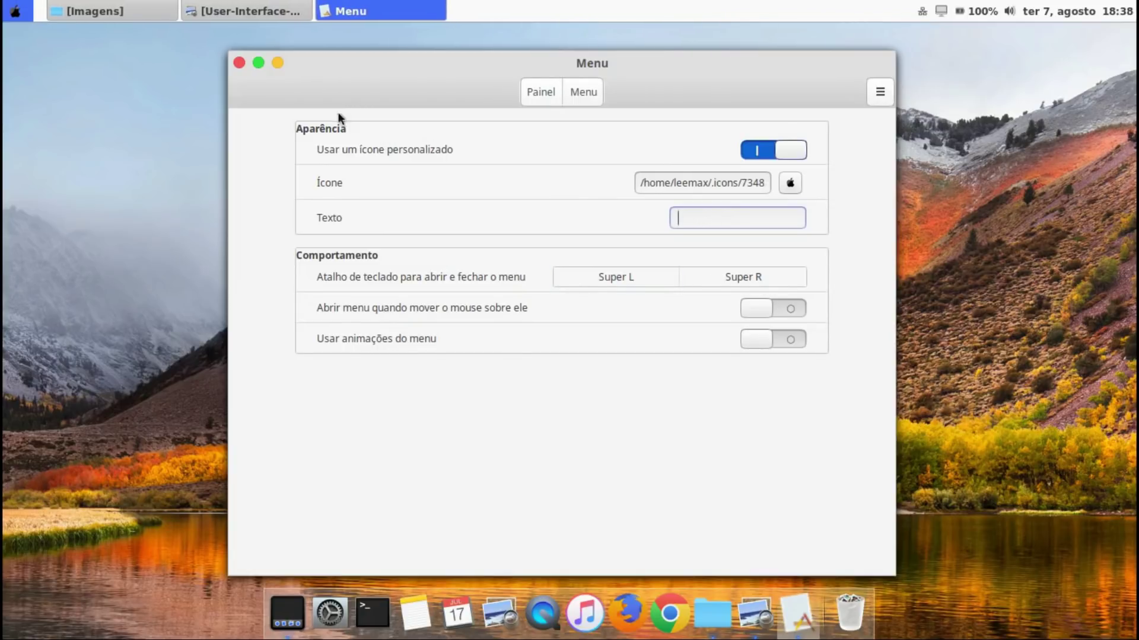
View the macOS Sierra reference screenshot for its top bar labels, and minimise the image viewer and Imagens windows
left_click(116, 6)
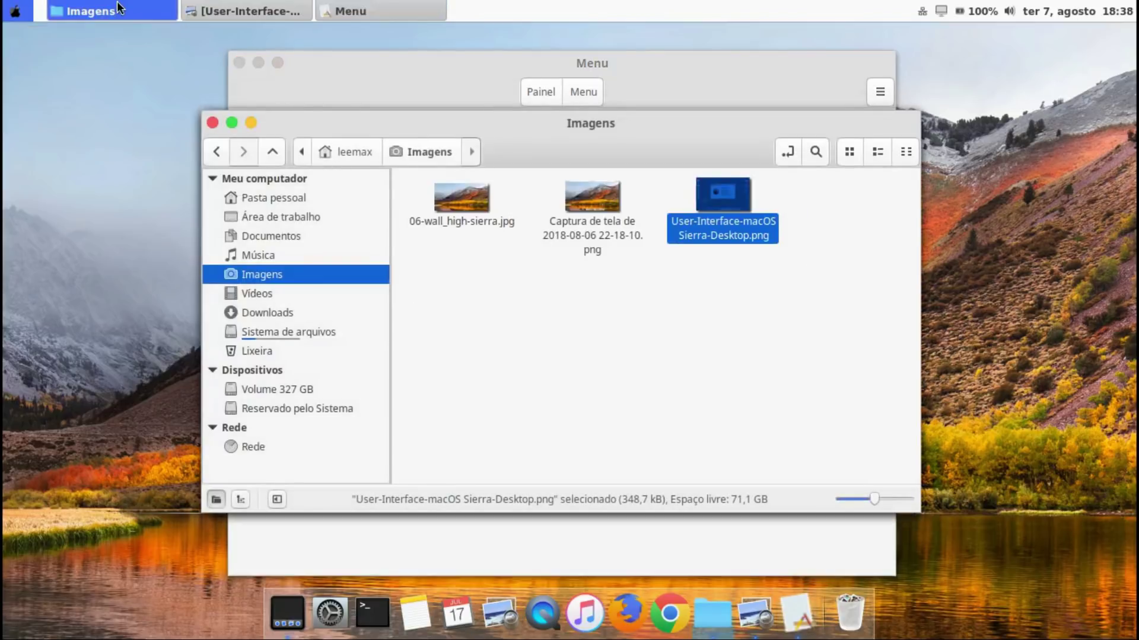
left_click(243, 8)
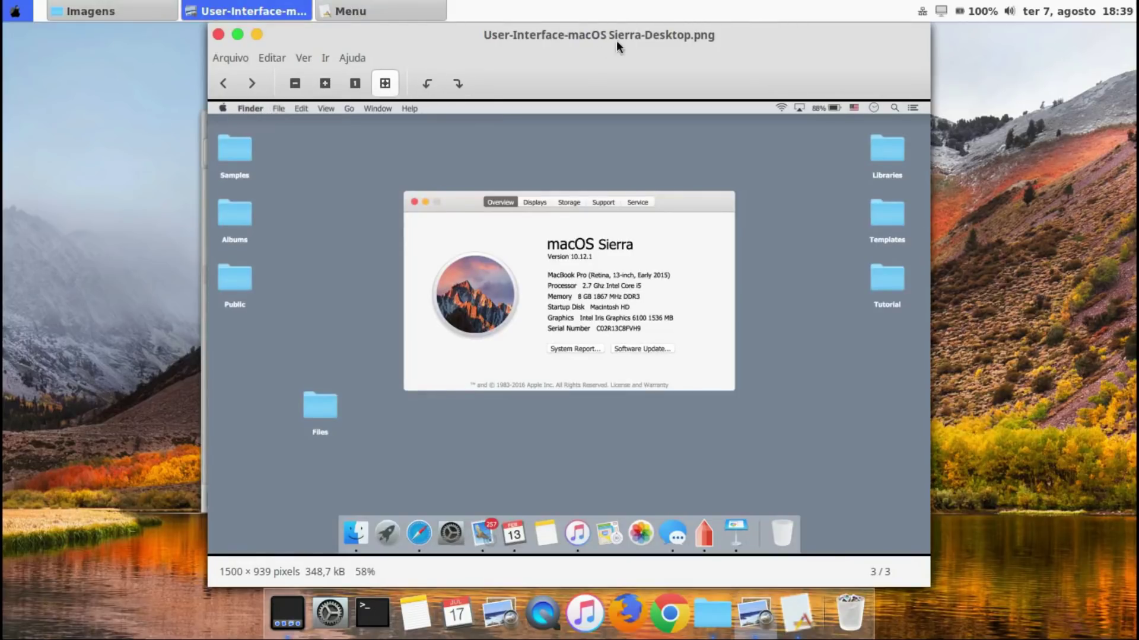
left_click_drag(690, 37, 667, 71)
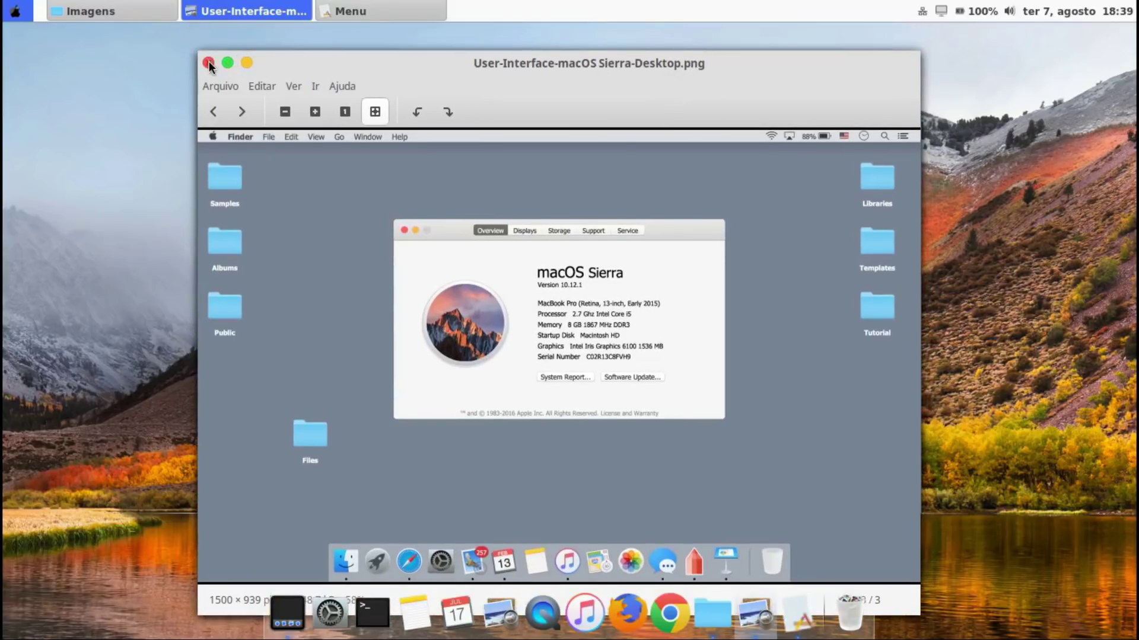
left_click(248, 62)
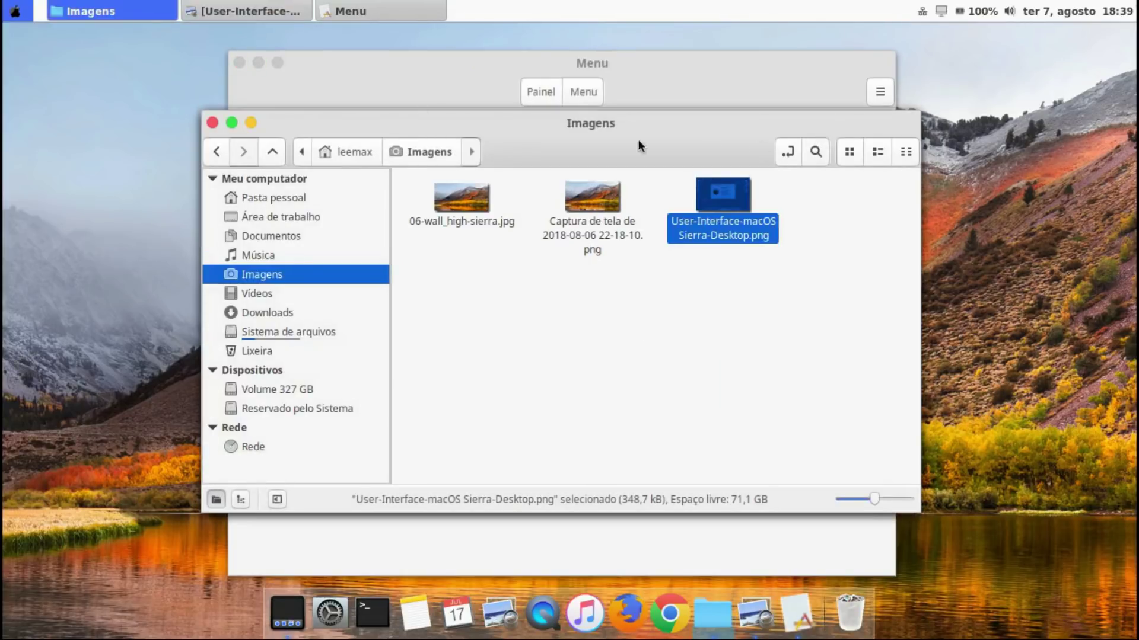
left_click(251, 123)
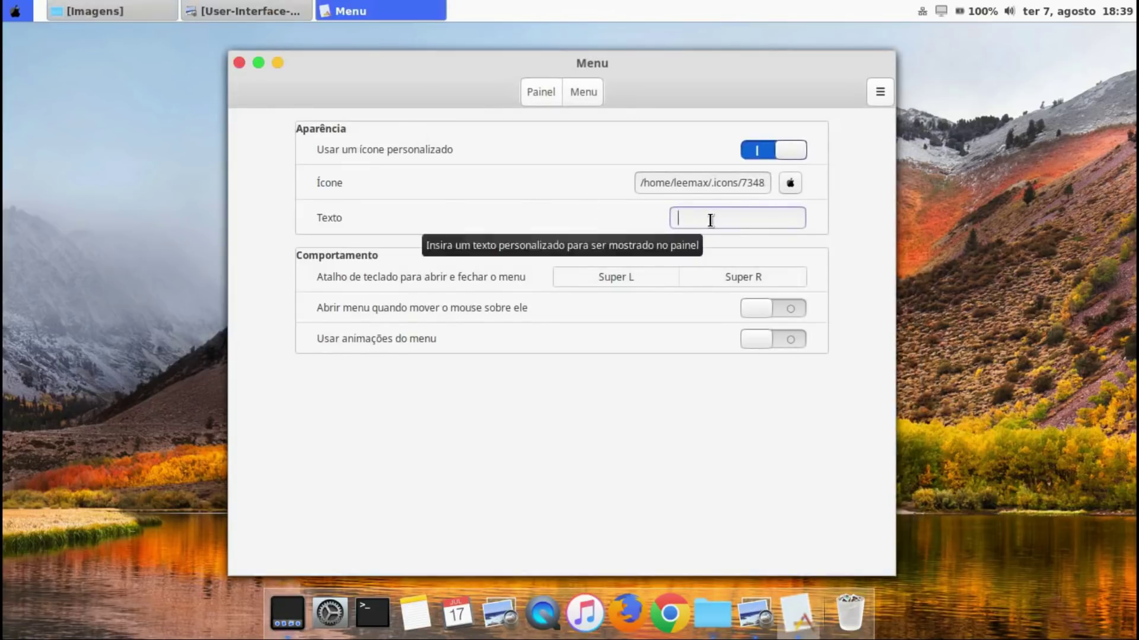
Set the panel menu's label to "Aplicativos", enable menu animations, and close the menu settings
type("Aplicativos")
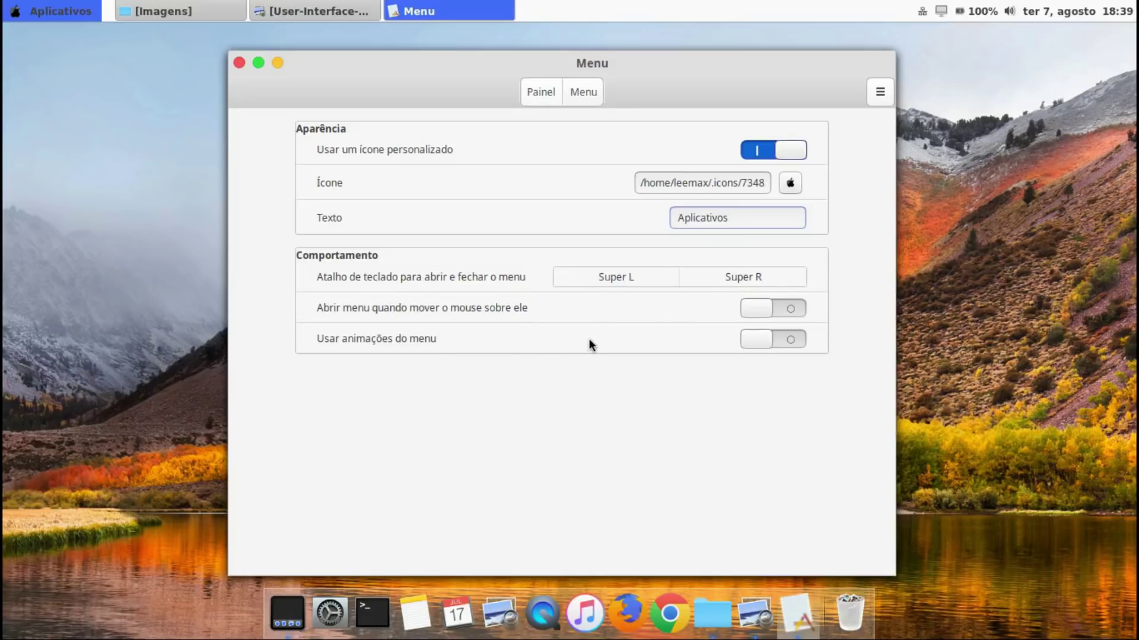
left_click(789, 339)
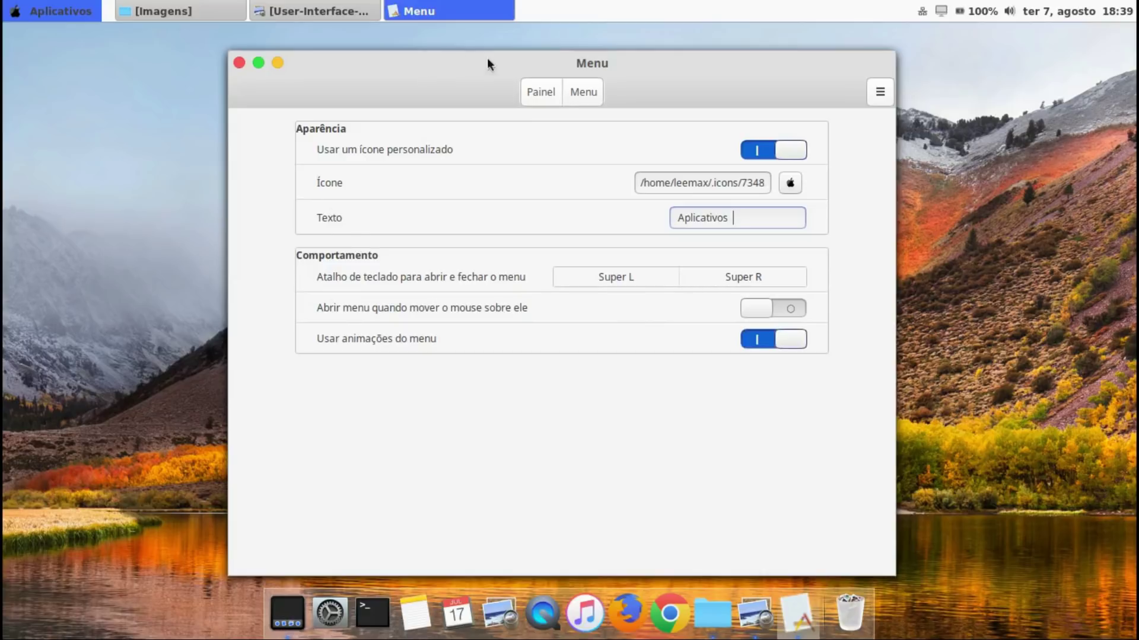
left_click(238, 62)
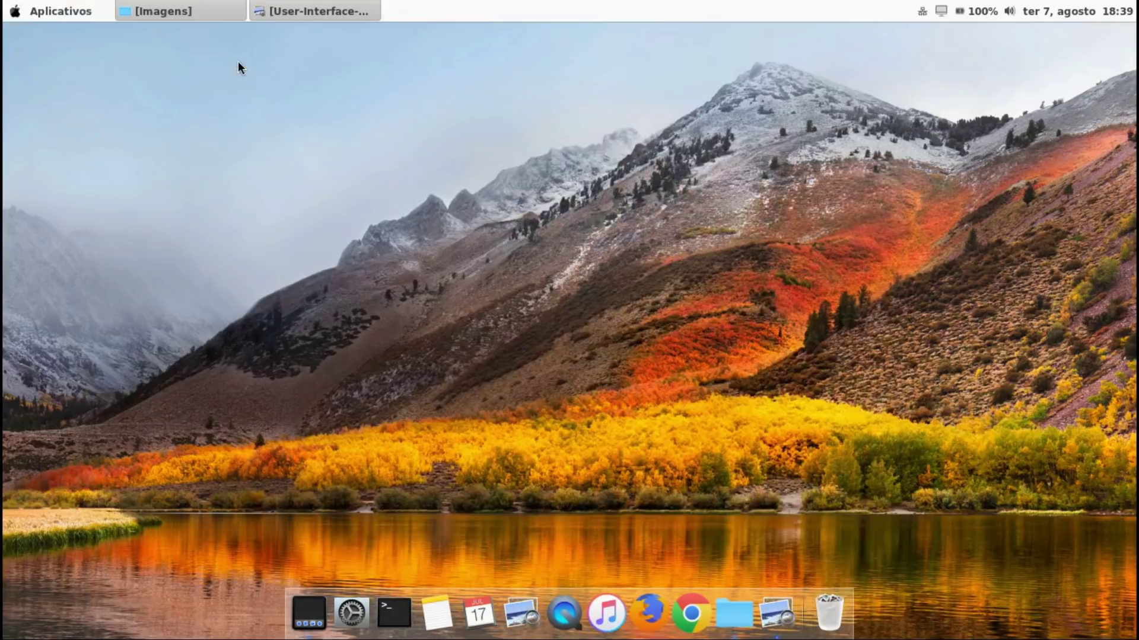
Compare the customised desktop with the macOS Sierra reference screenshot, and close the image viewer
left_click(330, 11)
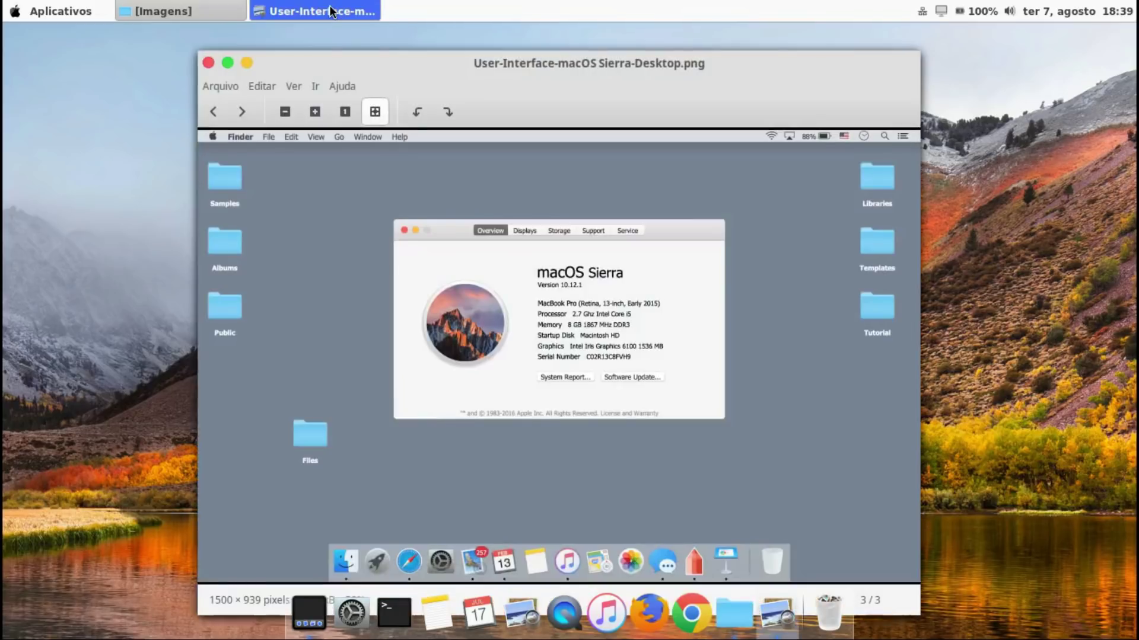
left_click_drag(586, 66, 616, 37)
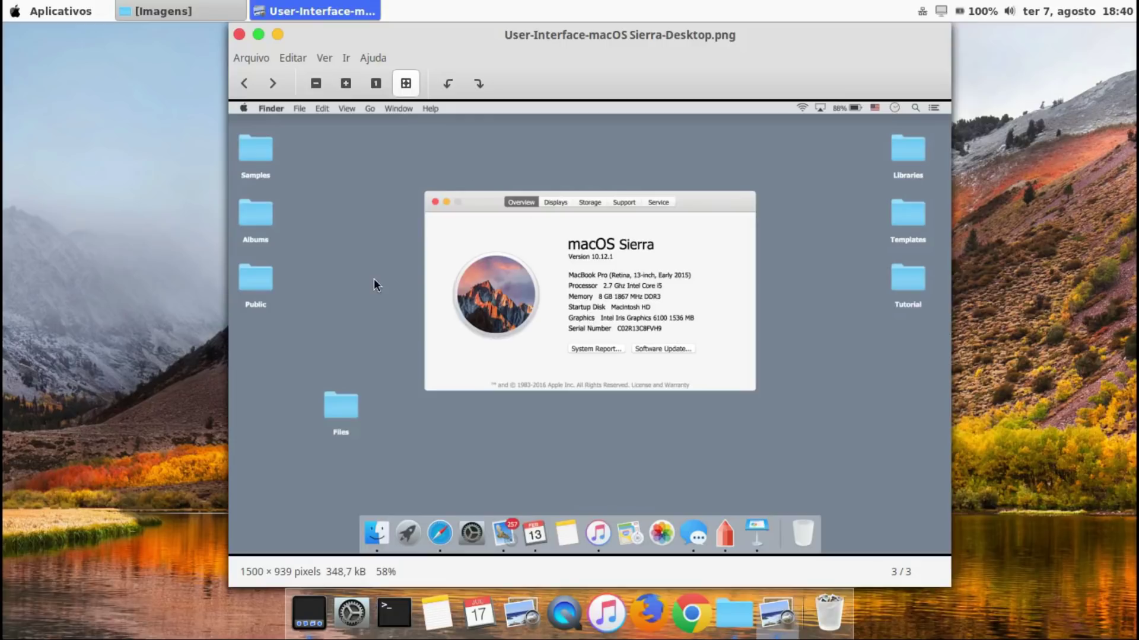
left_click(239, 35)
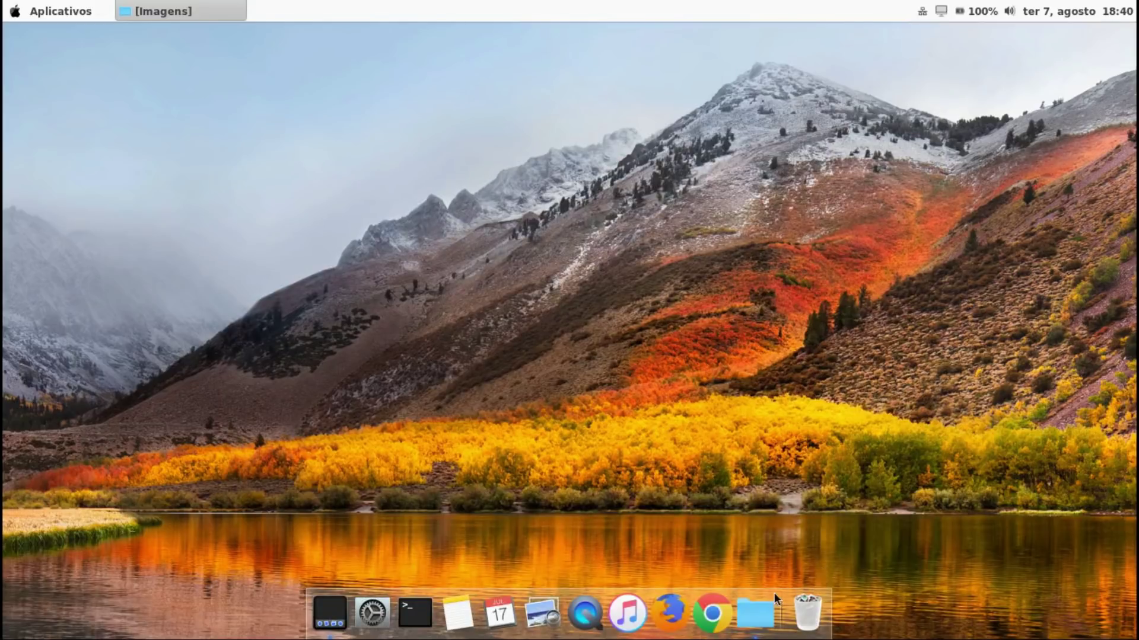
Show the Pasta pessoal folder in the file manager, make its window slightly shorter, and move it towards the desktop's upper-left area
left_click(761, 604)
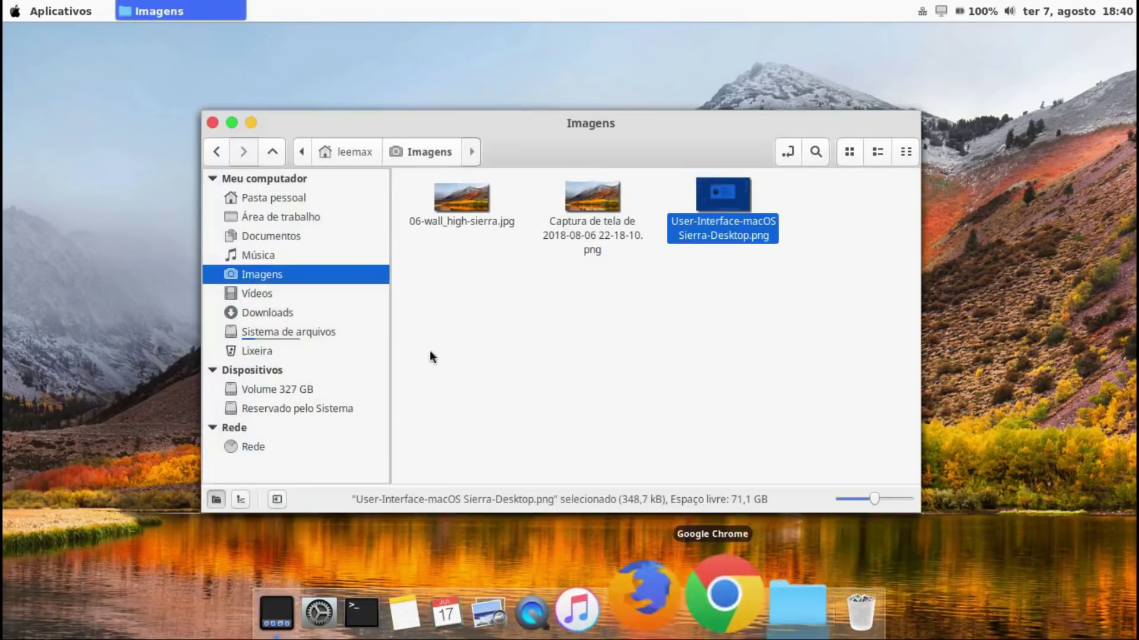
left_click(289, 202)
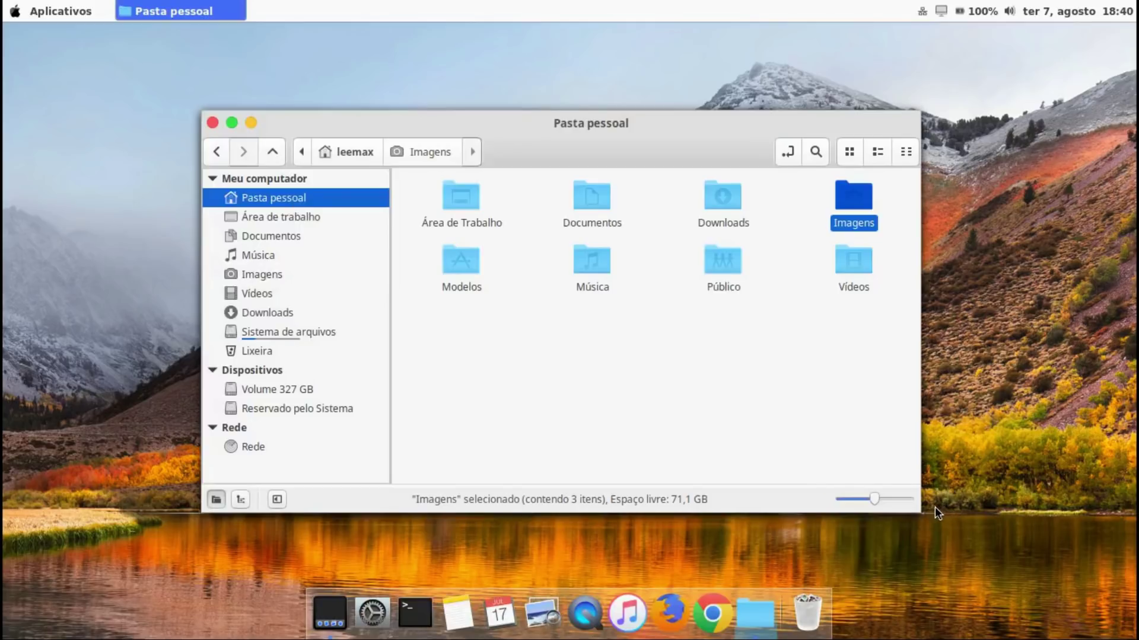
left_click_drag(920, 513, 922, 488)
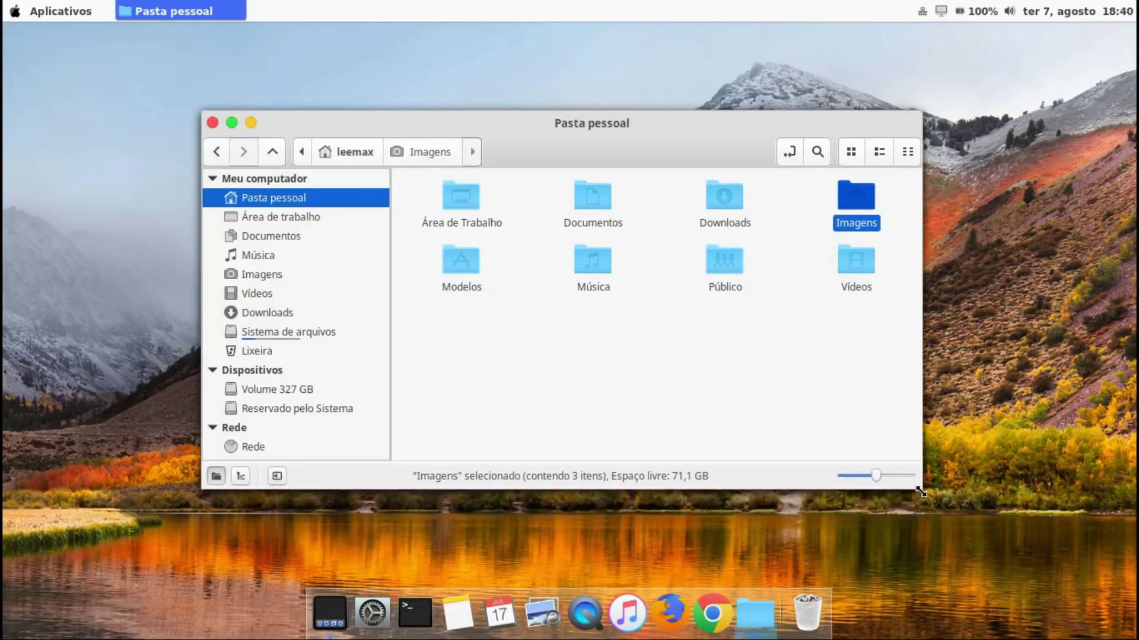
left_click_drag(684, 126, 525, 104)
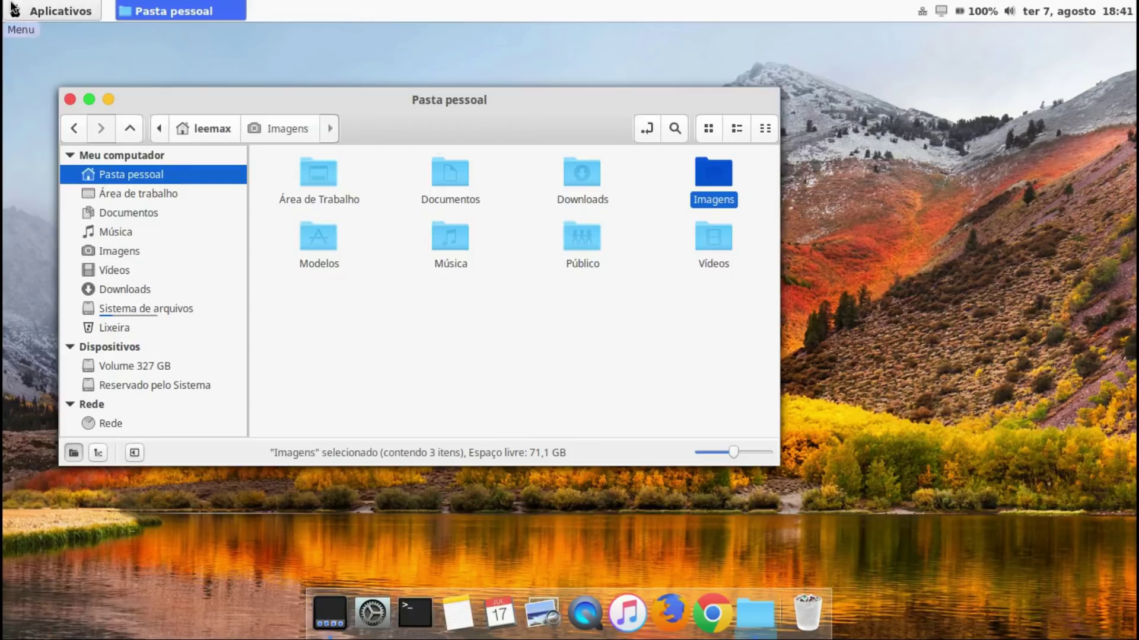
Check the Aplicativos menu's appearance, close the Pasta pessoal window, and view the menu again over the empty desktop
left_click(35, 10)
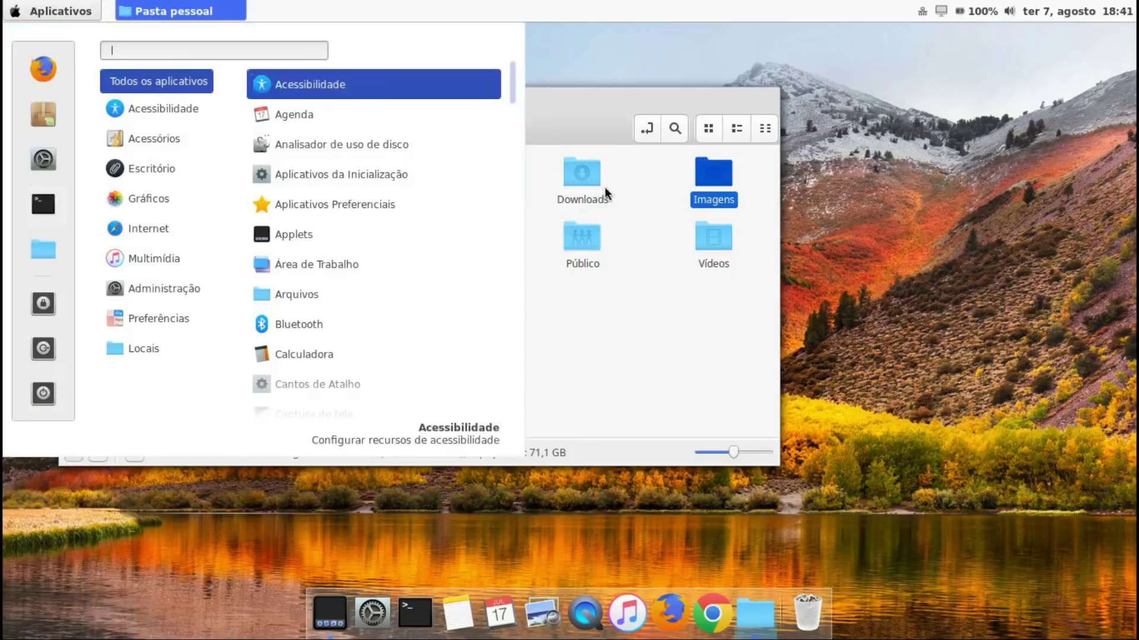
left_click(564, 120)
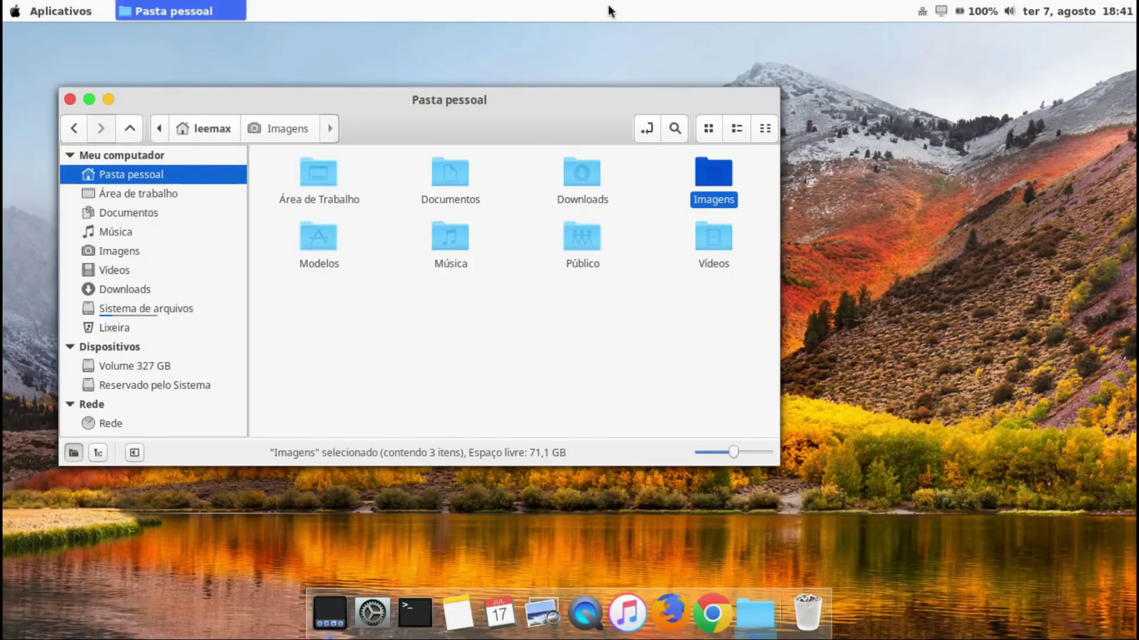
left_click(70, 99)
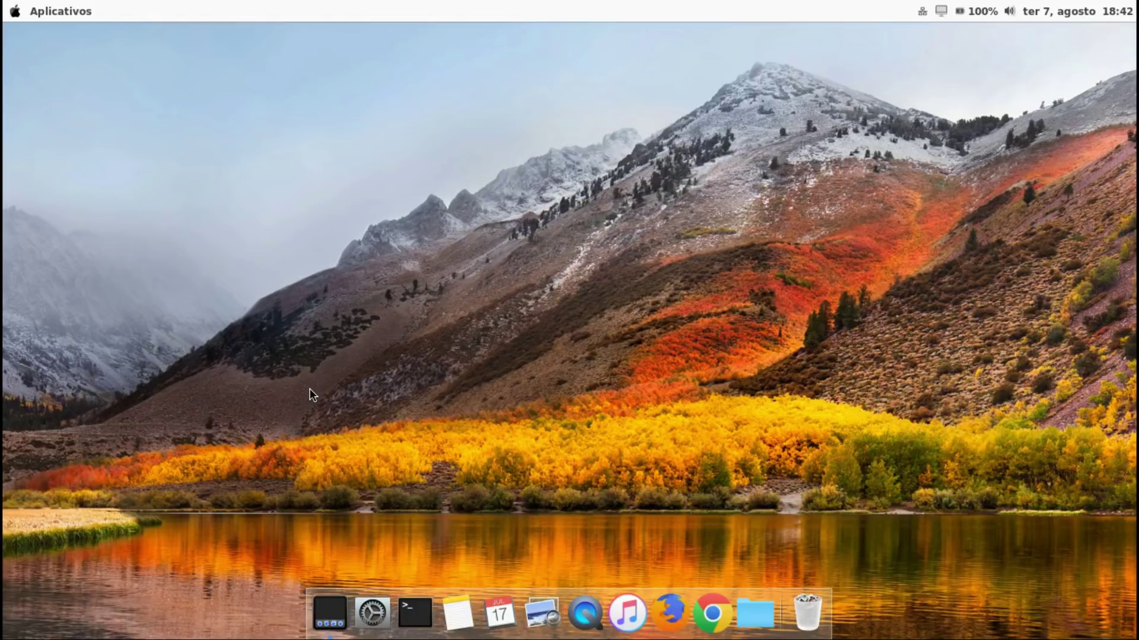
left_click(63, 9)
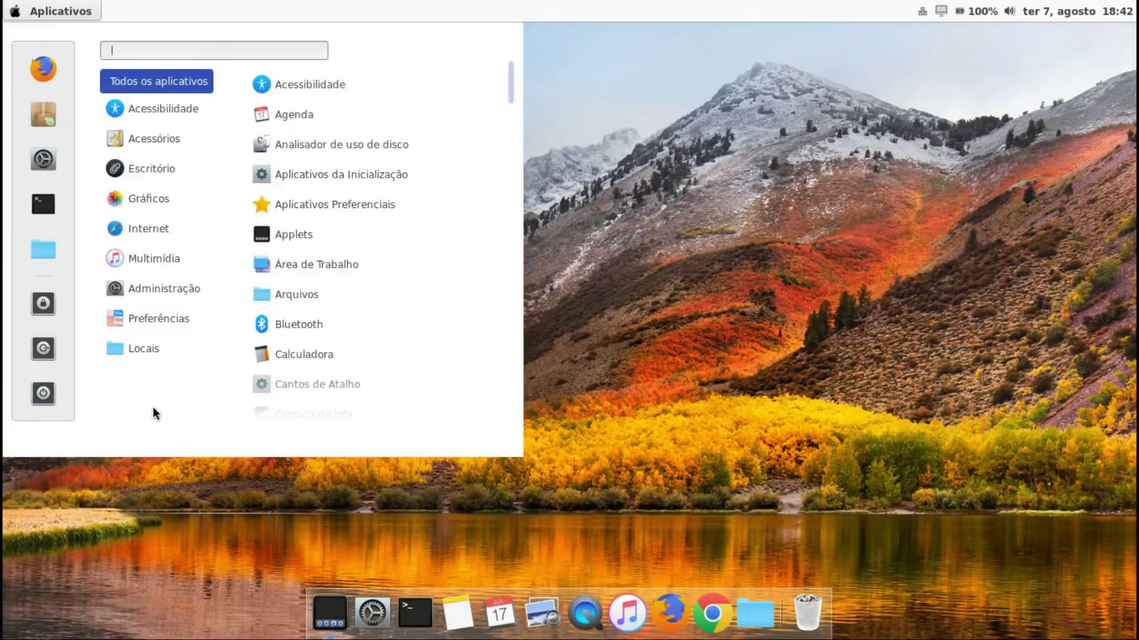
left_click(629, 226)
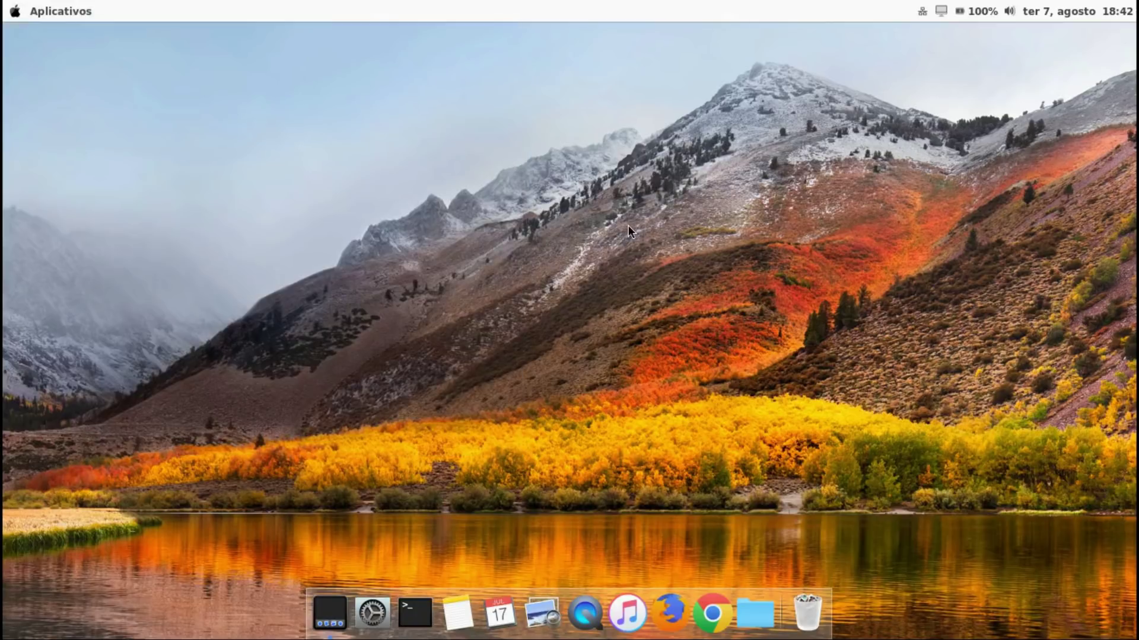